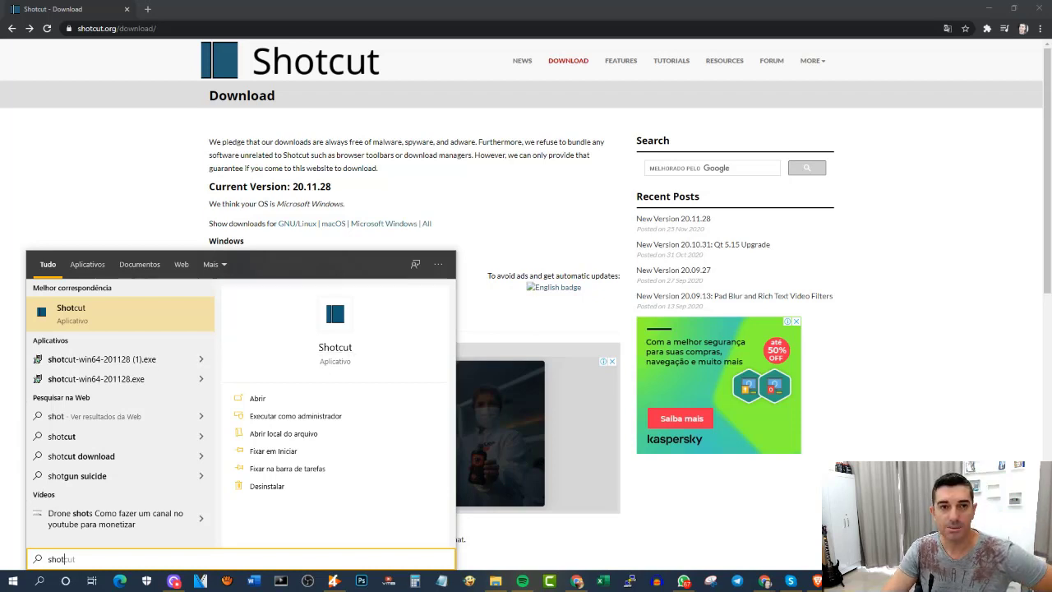
Launch Shotcut and set the new project's folder to Vídeos
{"action": "key", "text": "Return"}
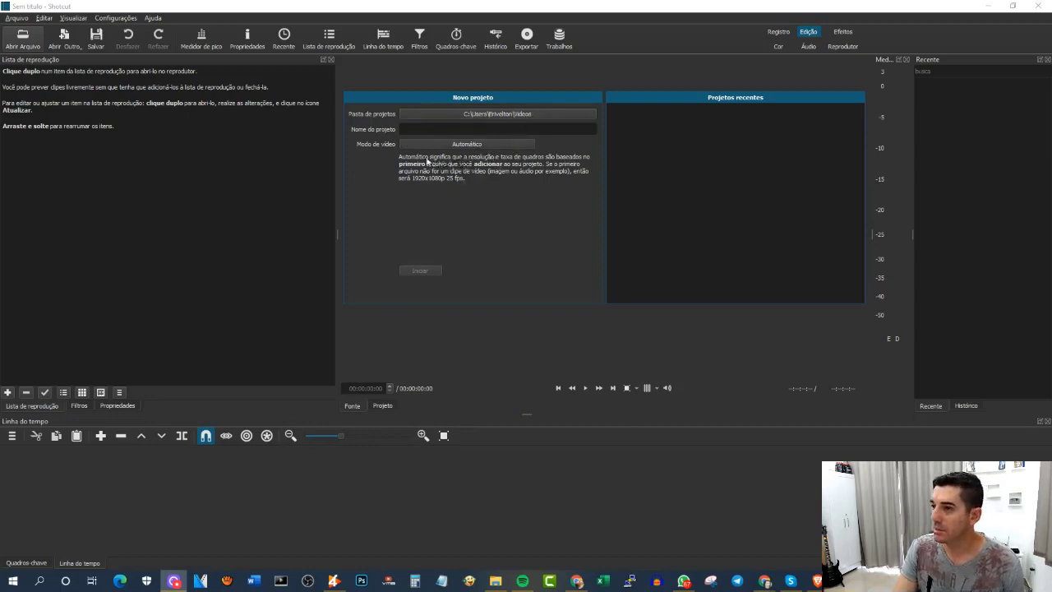
{"action": "left_click", "coordinate": [498, 114]}
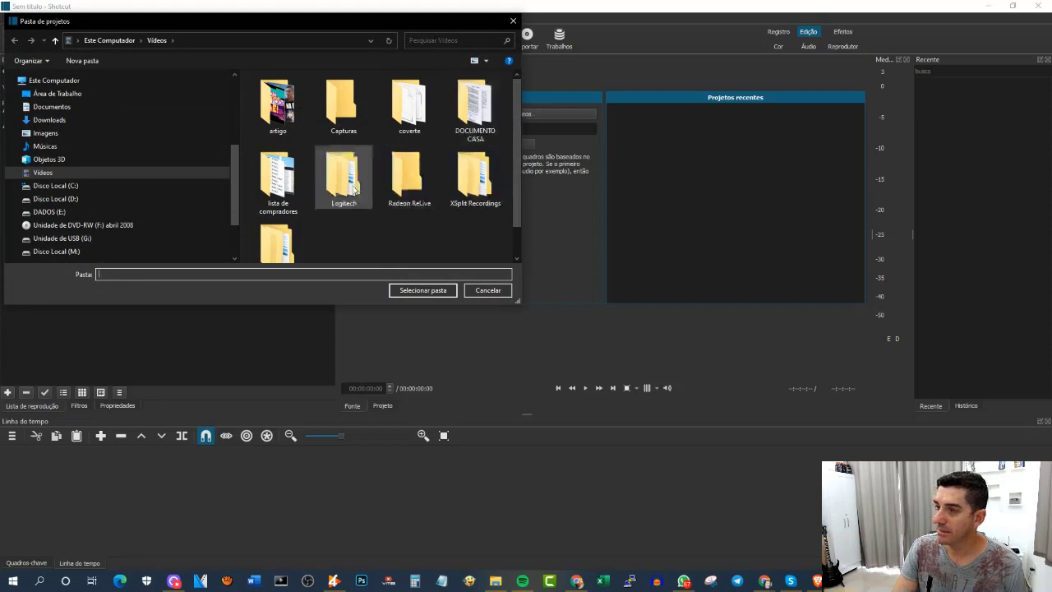
{"action": "left_click", "coordinate": [43, 173]}
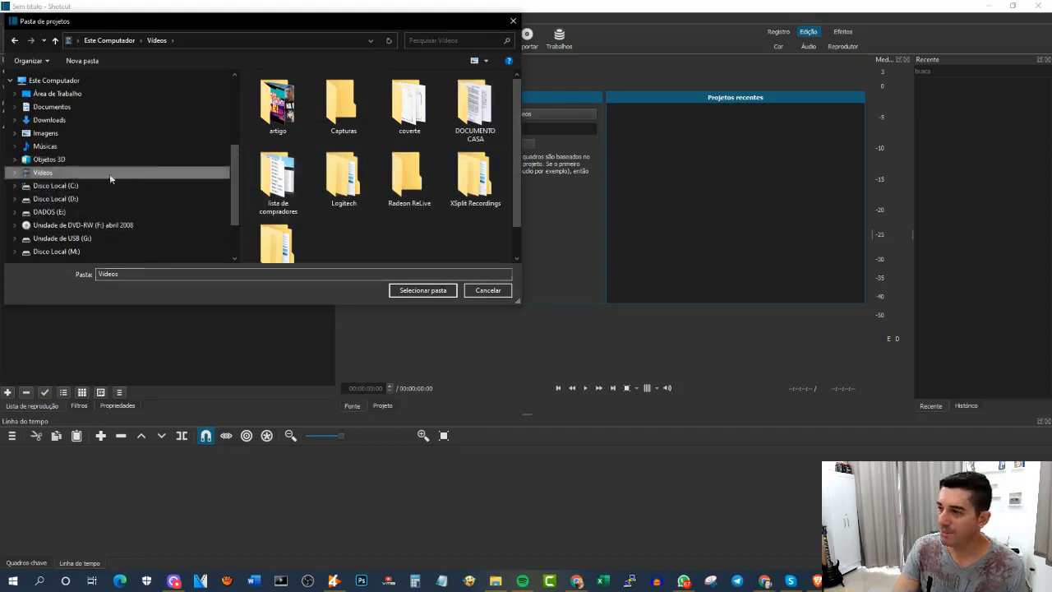
{"action": "key", "text": "Return"}
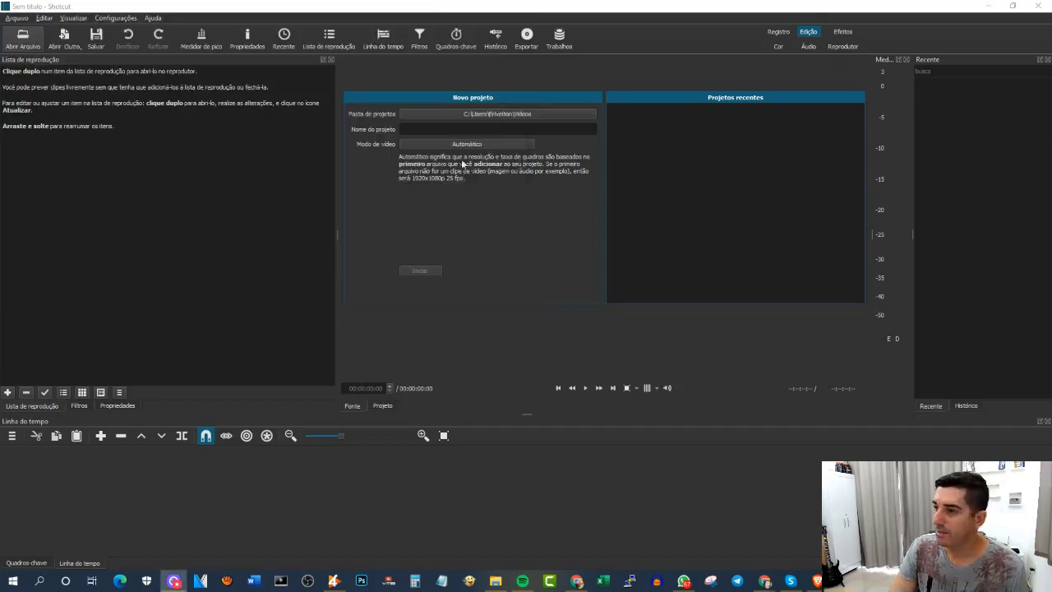
{"action": "left_click", "coordinate": [501, 114]}
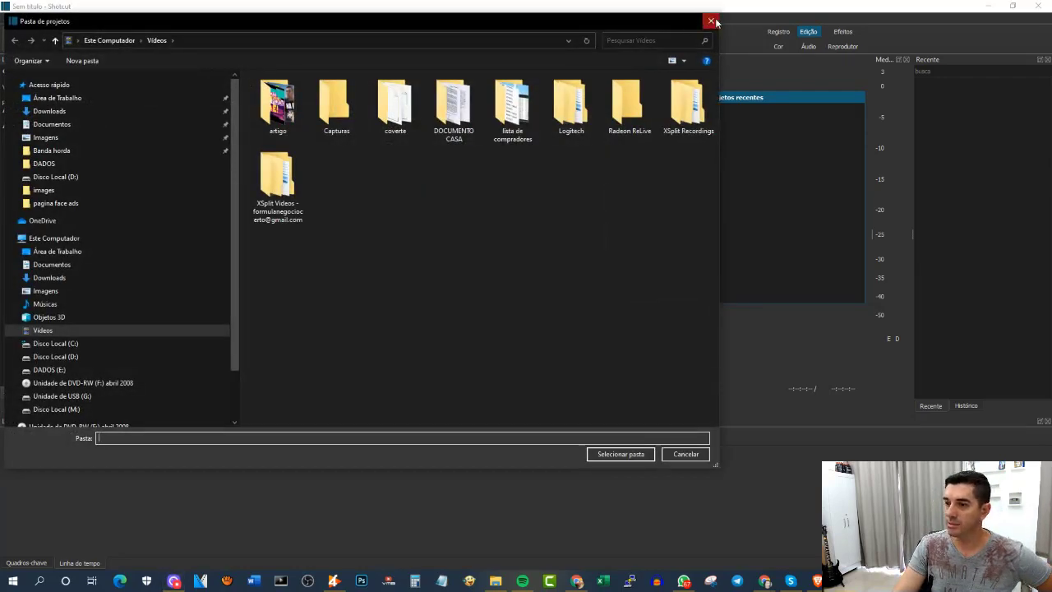
{"action": "left_click", "coordinate": [711, 20]}
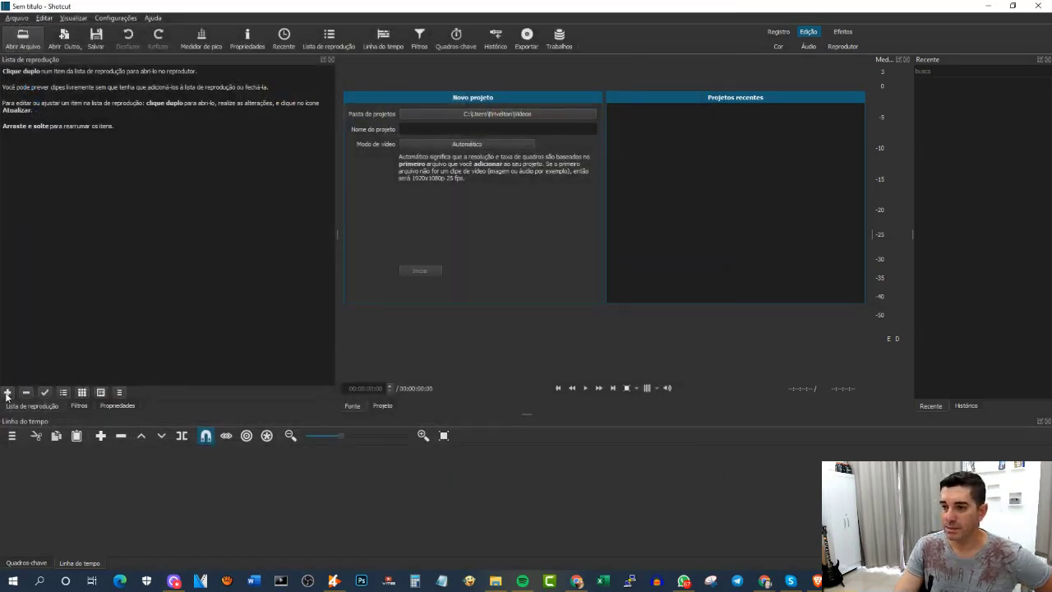
Start opening a media file and browse to the LogiCapture folder inside Logitech
{"action": "left_click", "coordinate": [18, 20]}
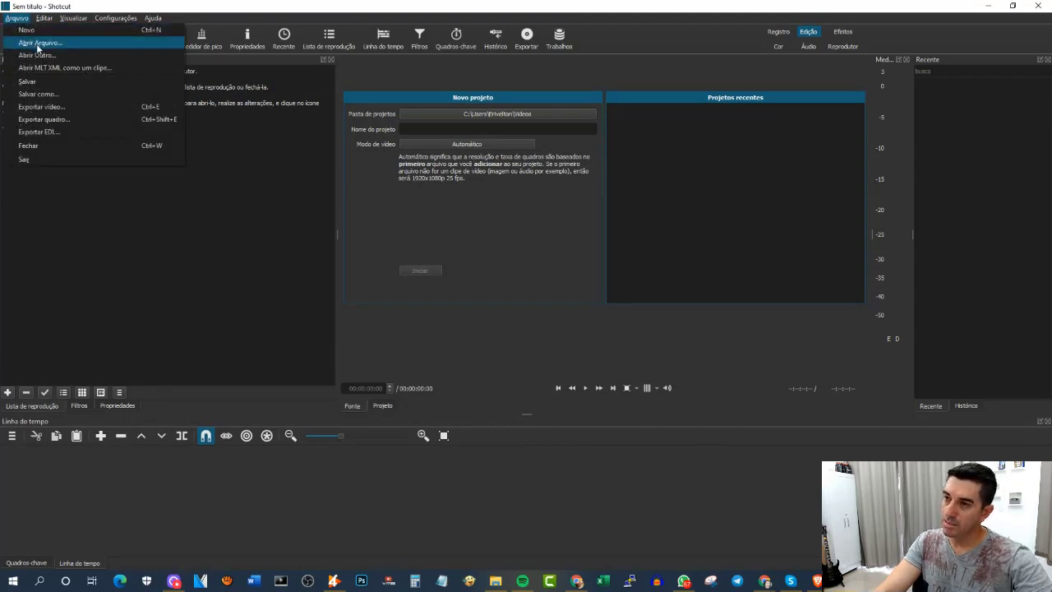
{"action": "left_click", "coordinate": [37, 45]}
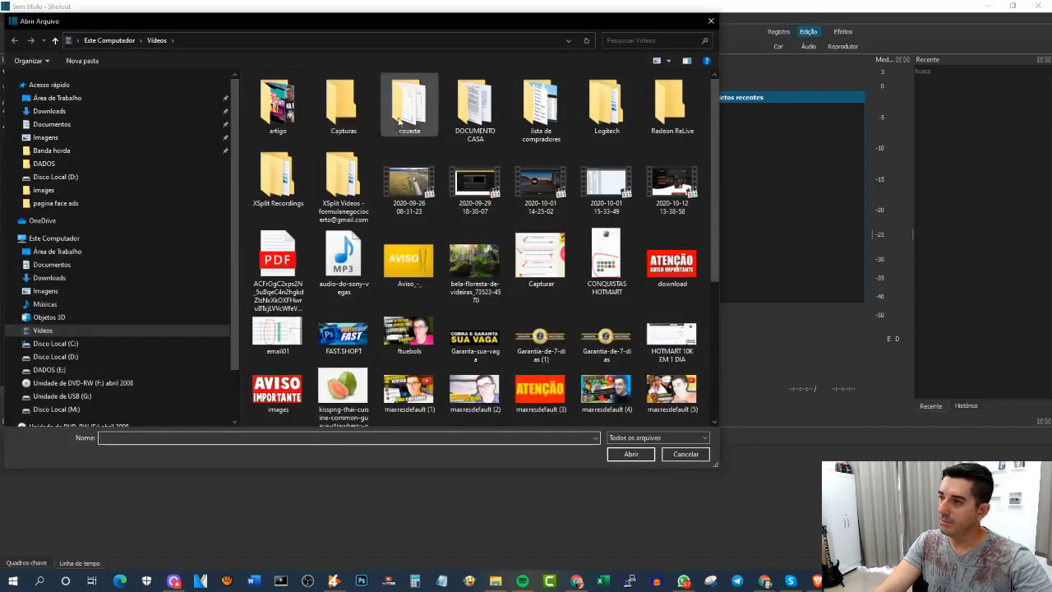
{"action": "double_click", "coordinate": [594, 118]}
{"action": "double_click", "coordinate": [280, 106]}
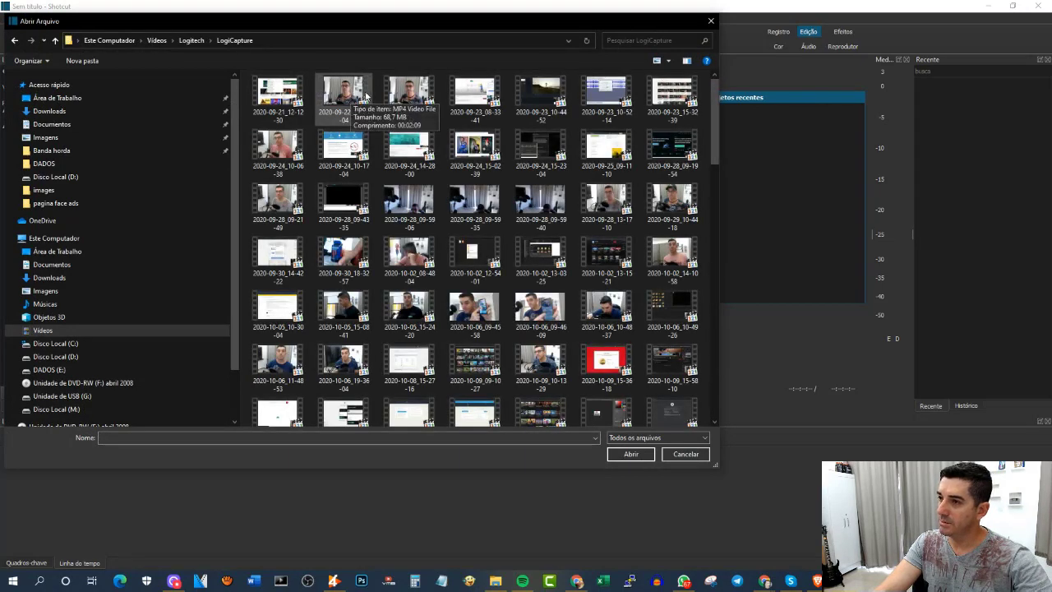
Show the files with details sorted newest first and open the video 2020-12-21_11-09-32
{"action": "left_click", "coordinate": [668, 61]}
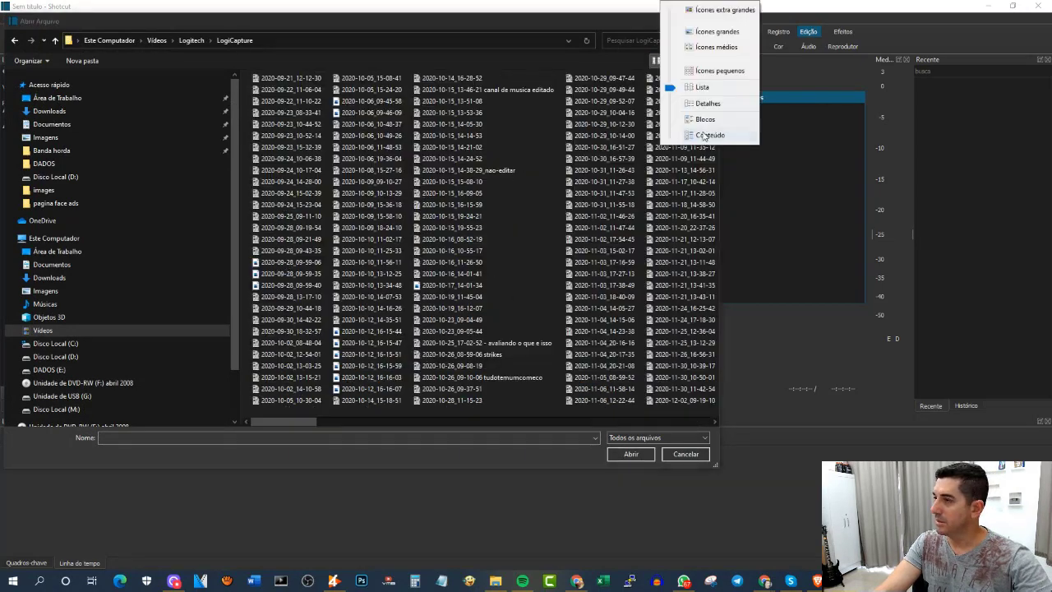
{"action": "left_click", "coordinate": [707, 104]}
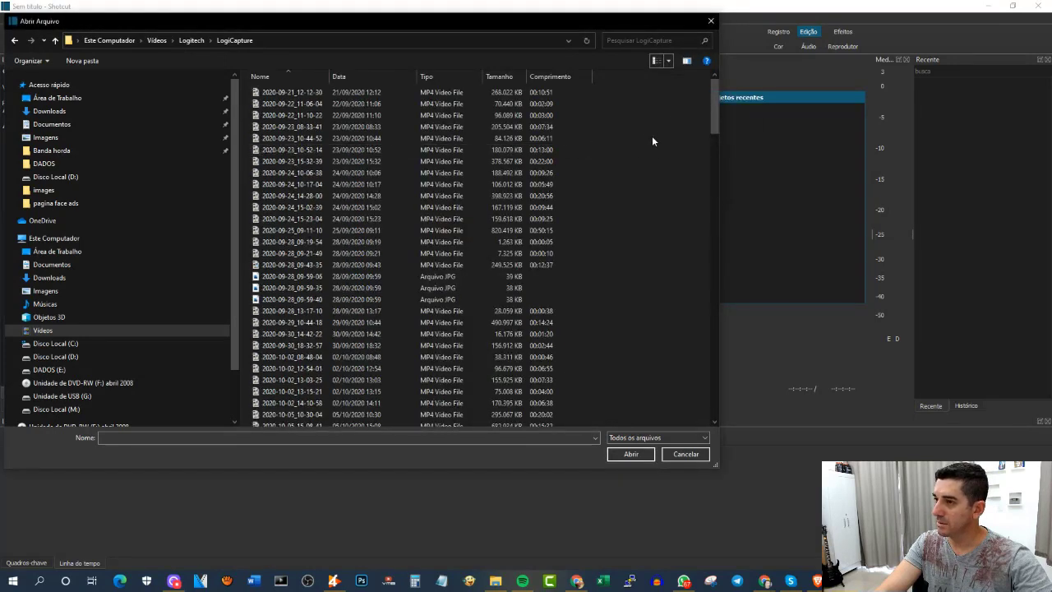
{"action": "left_click", "coordinate": [364, 76]}
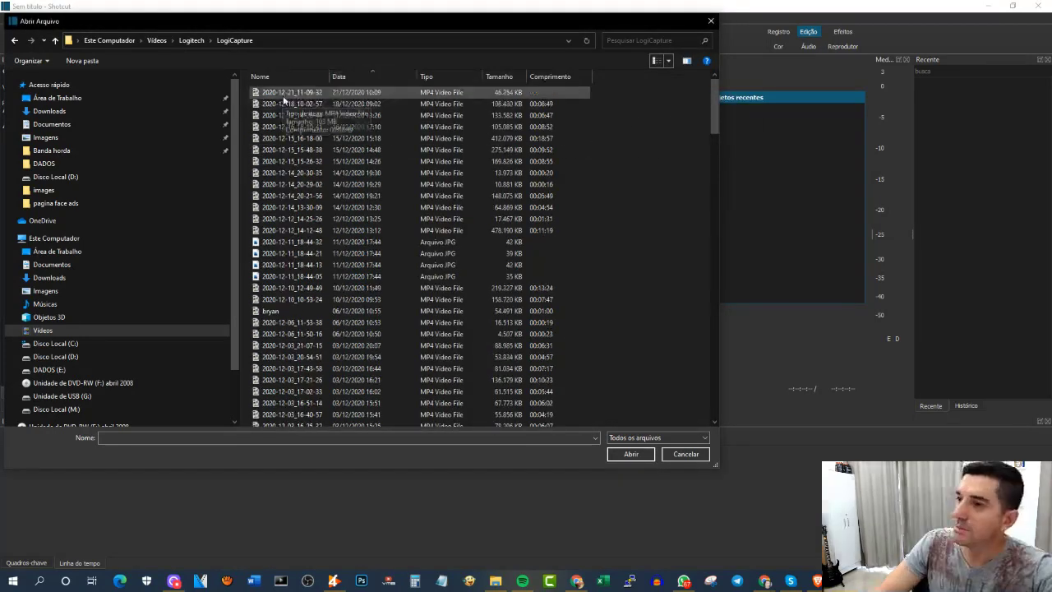
{"action": "left_click", "coordinate": [284, 93]}
{"action": "left_click", "coordinate": [630, 455]}
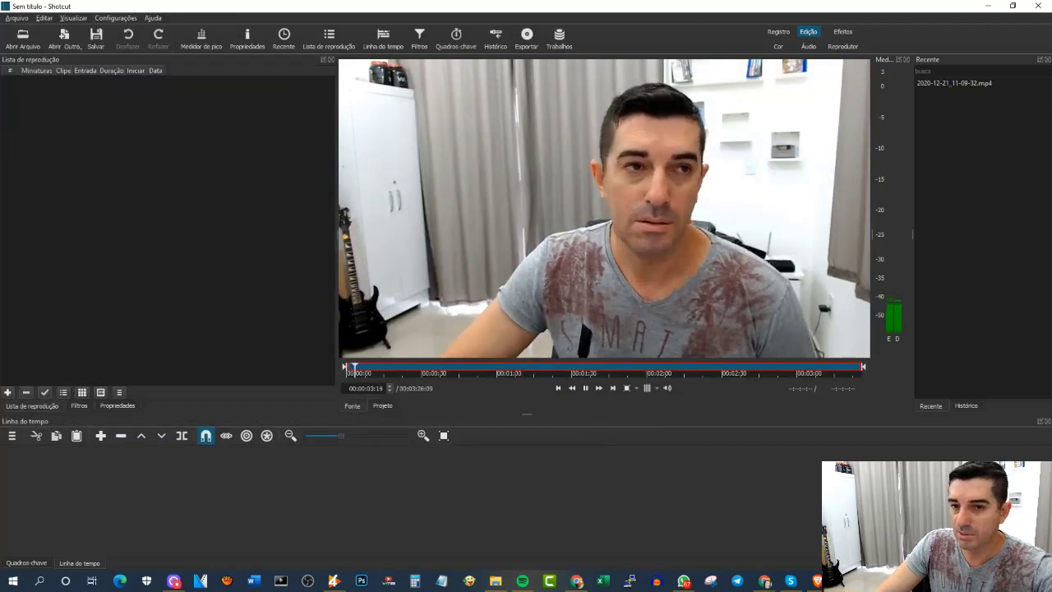
Add the opened video to timeline track V1 and move the playhead to about 15 seconds
{"action": "key", "text": "a"}
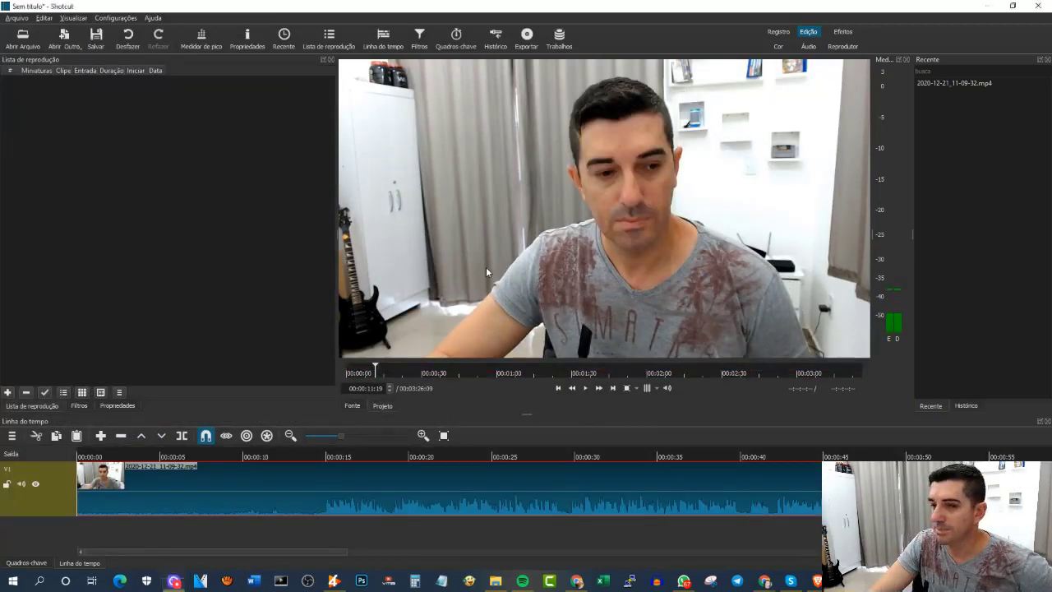
{"action": "left_click_drag", "start_coordinate": [485, 266], "coordinate": [167, 472]}
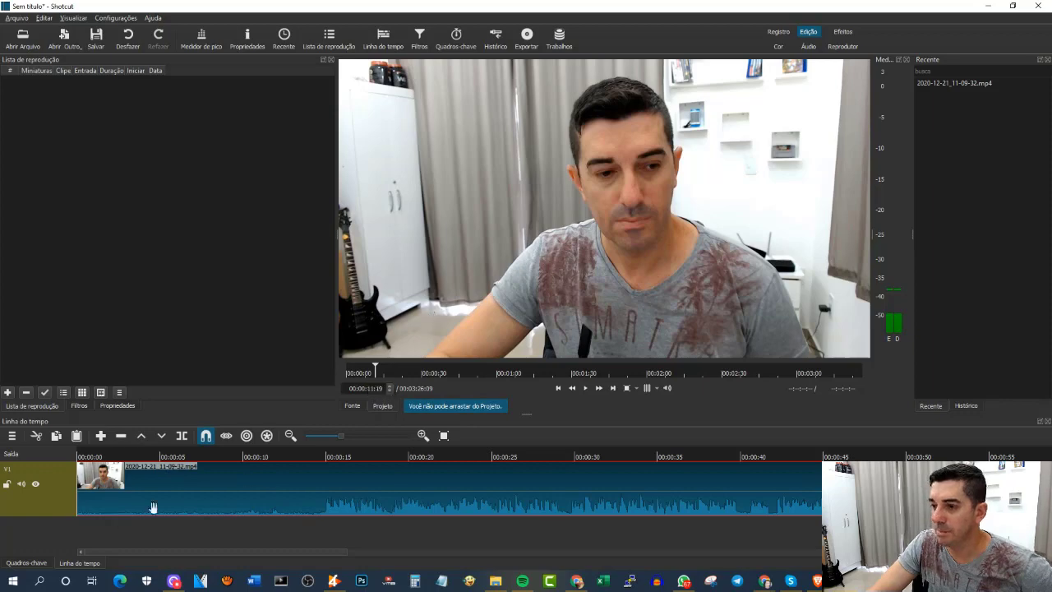
{"action": "left_click", "coordinate": [139, 457]}
{"action": "left_click_drag", "start_coordinate": [141, 455], "coordinate": [326, 502]}
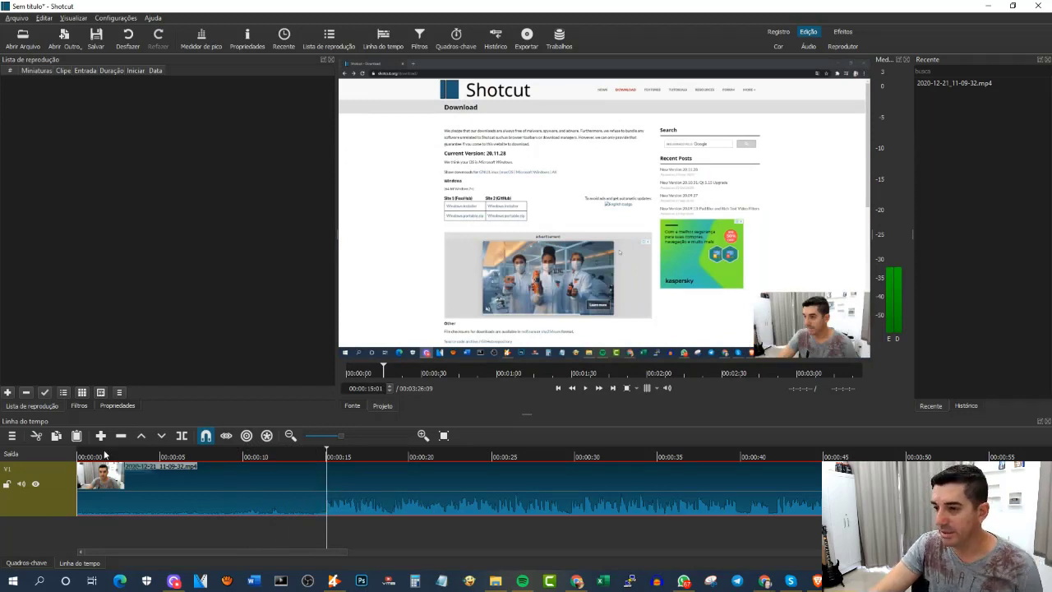
Shift the clip later on V1, split it at 00:00:29:26 and delete its silent opening segment
{"action": "left_click_drag", "start_coordinate": [135, 473], "coordinate": [467, 492]}
{"action": "left_click_drag", "start_coordinate": [543, 483], "coordinate": [570, 477]}
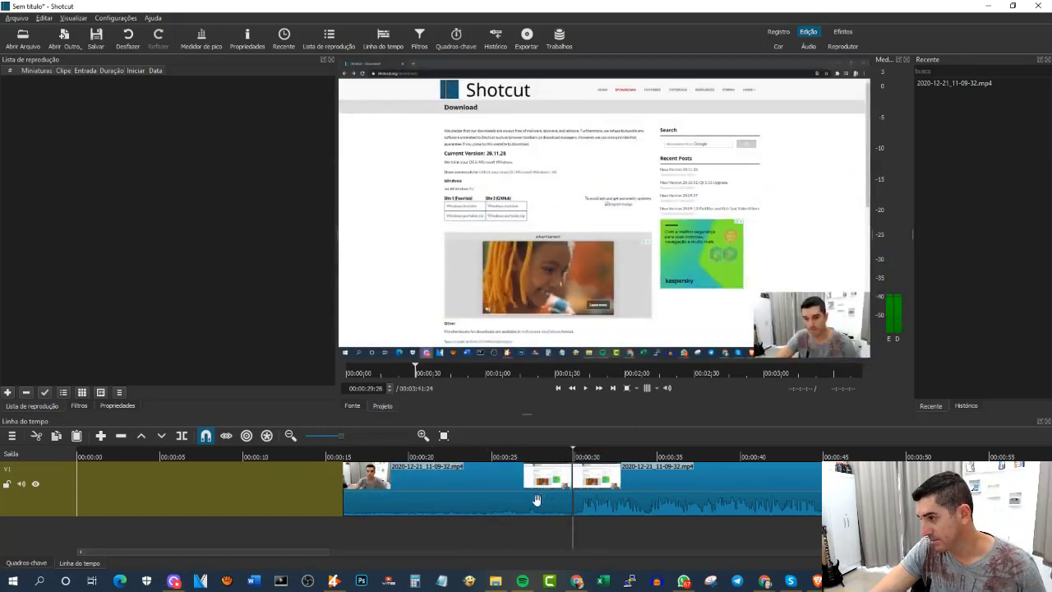
{"action": "left_click_drag", "start_coordinate": [436, 499], "coordinate": [219, 499]}
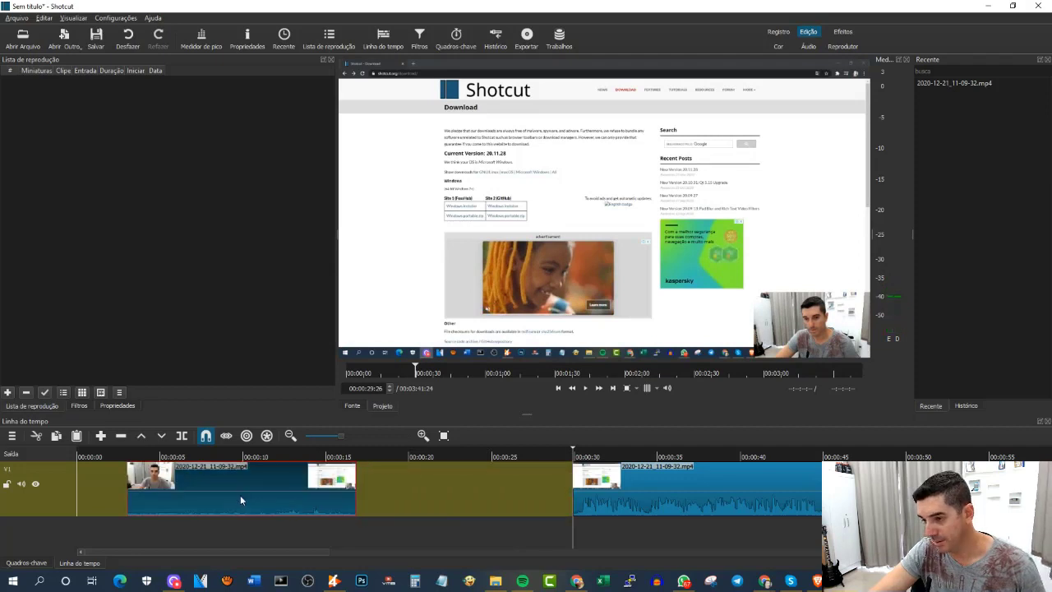
{"action": "key", "text": "BackSpace"}
Move the remaining clip and the playhead to the start of the timeline
{"action": "left_click_drag", "start_coordinate": [575, 499], "coordinate": [396, 499]}
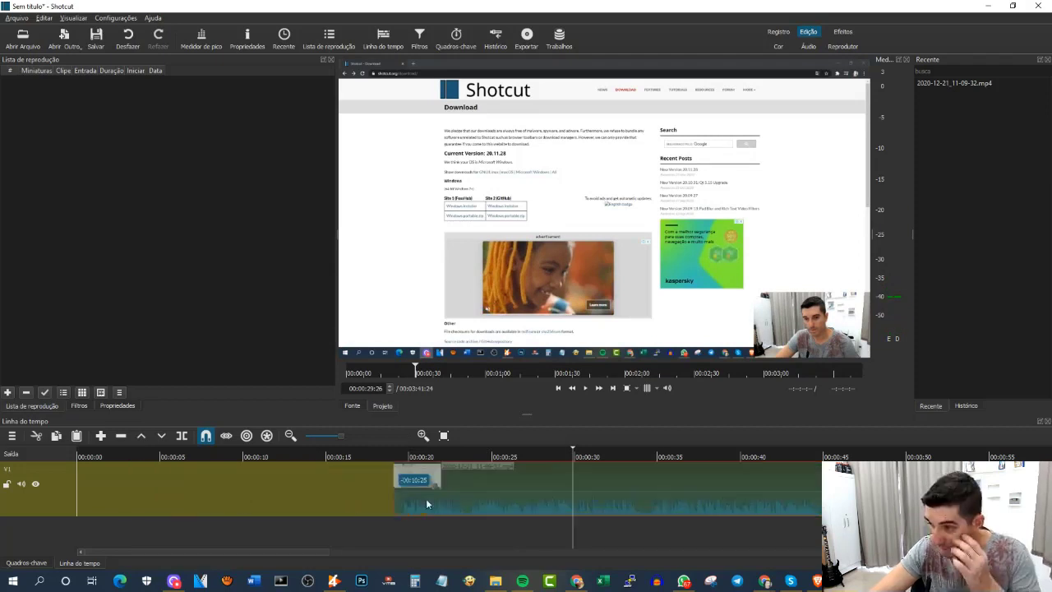
{"action": "left_click_drag", "start_coordinate": [574, 452], "coordinate": [86, 452]}
{"action": "left_click_drag", "start_coordinate": [440, 489], "coordinate": [98, 494]}
Split the V1 clip at 00:00:33:00 and 00:00:34:15 and remove the section in between, closing the gap
{"action": "left_click_drag", "start_coordinate": [88, 451], "coordinate": [617, 512]}
{"action": "key", "text": "space"}
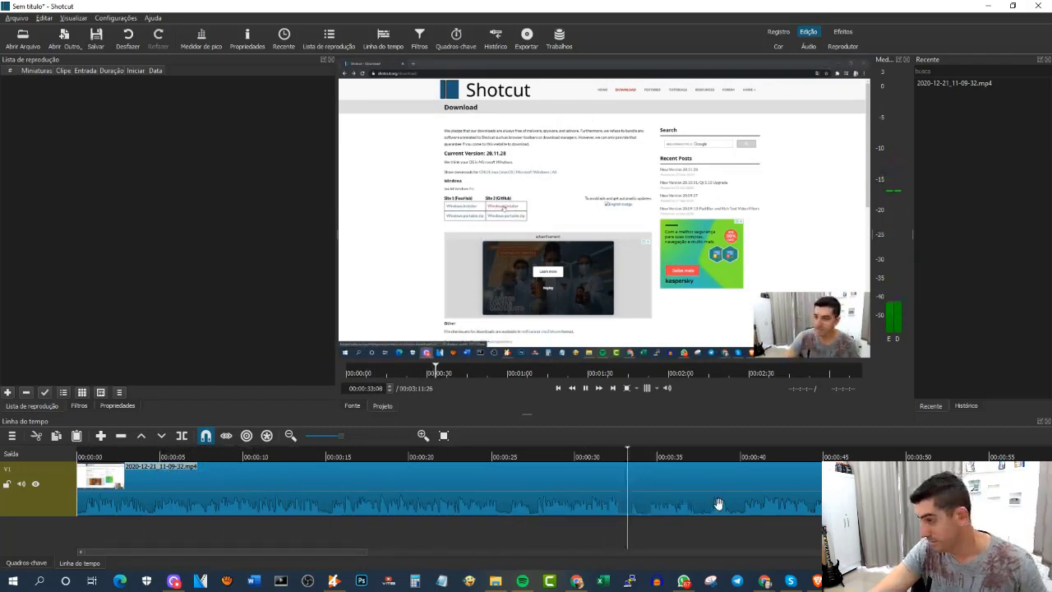
{"action": "key", "text": "space"}
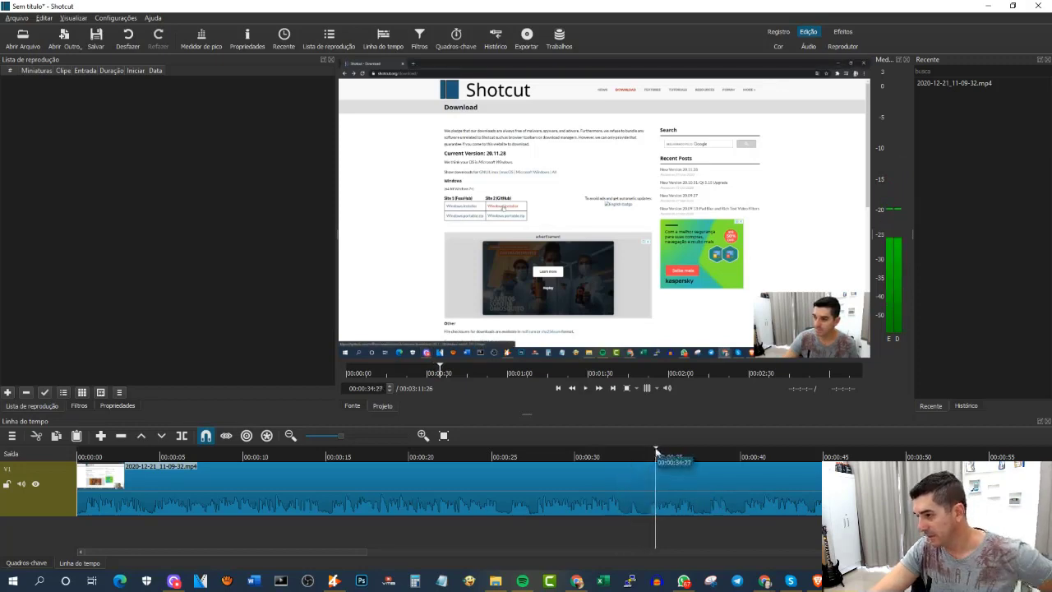
{"action": "left_click_drag", "start_coordinate": [633, 493], "coordinate": [624, 508]}
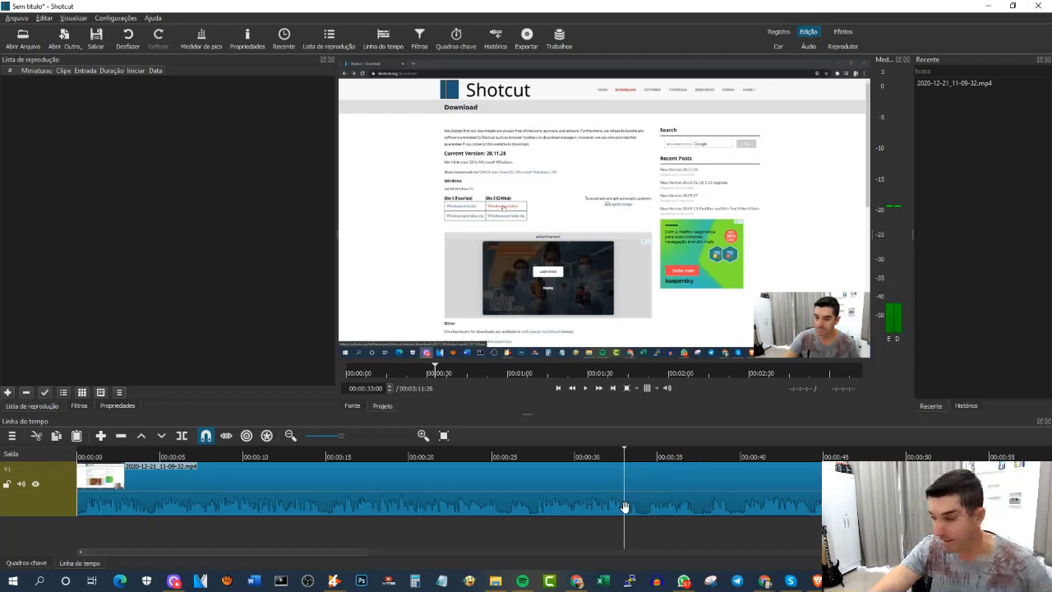
{"action": "key", "text": "s"}
{"action": "left_click_drag", "start_coordinate": [625, 447], "coordinate": [648, 452]}
{"action": "key", "text": "s"}
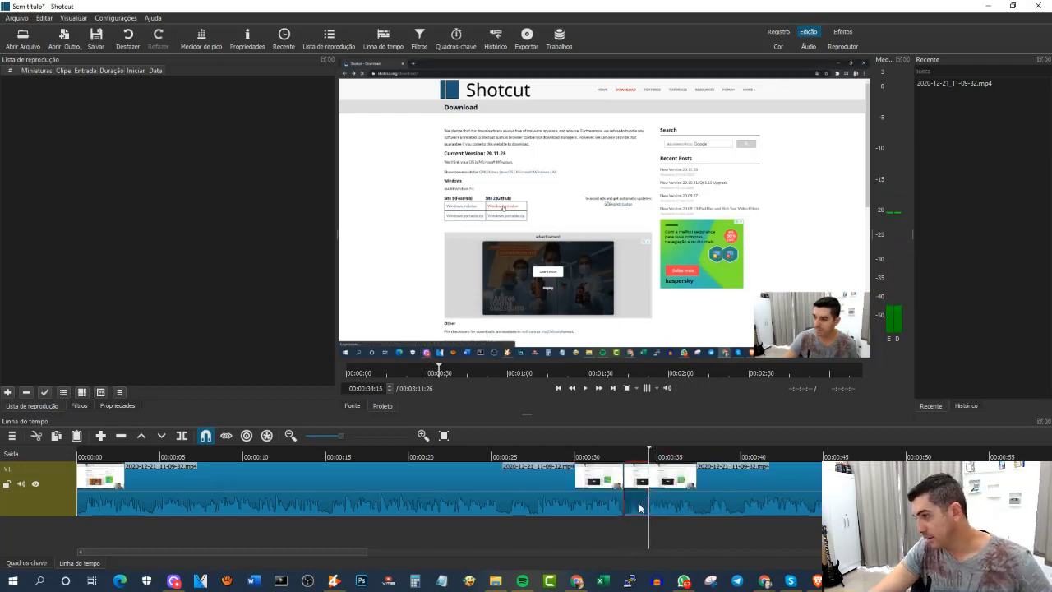
{"action": "left_click_drag", "start_coordinate": [640, 508], "coordinate": [679, 501]}
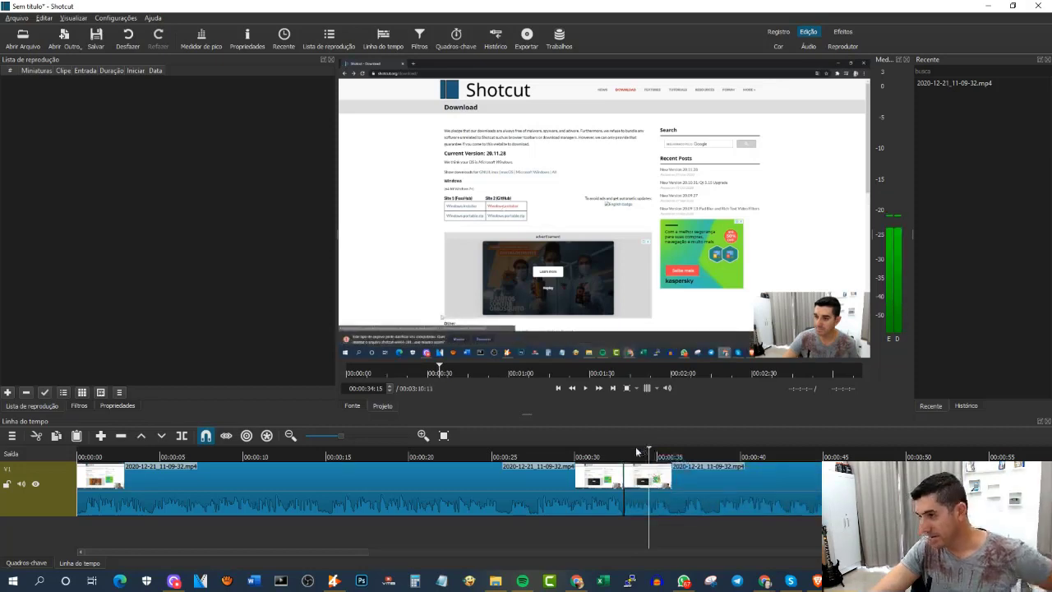
Check the frames before the cut and return the playhead to the beginning of the first clip
{"action": "left_click", "coordinate": [562, 454]}
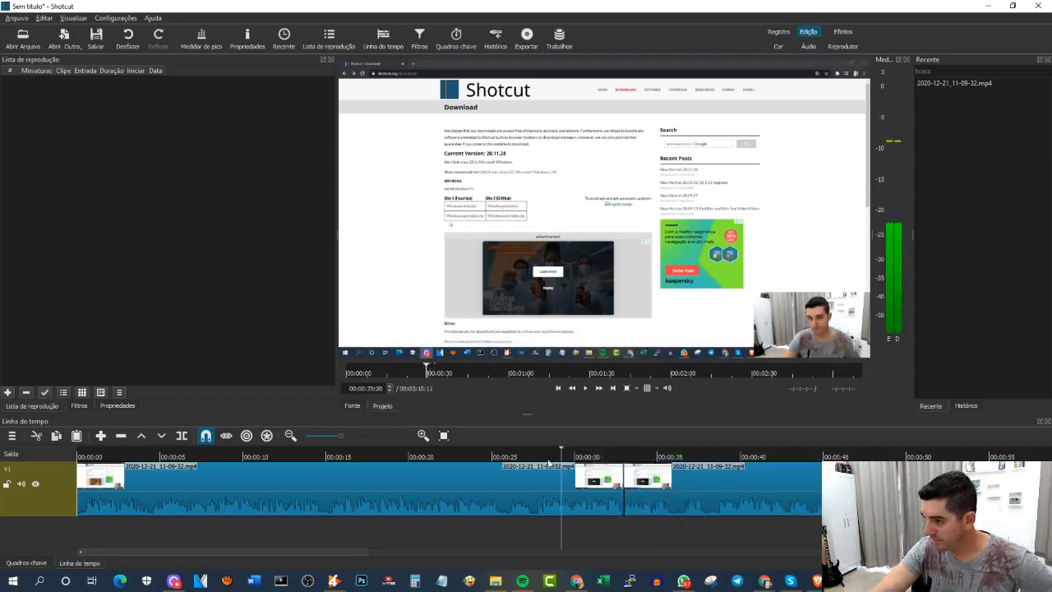
{"action": "left_click", "coordinate": [103, 494]}
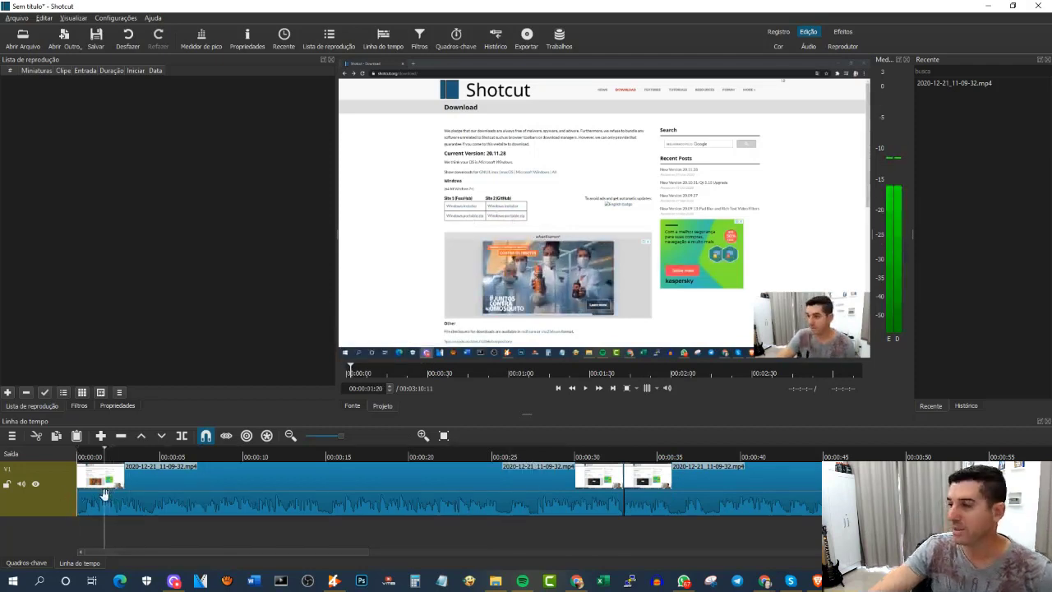
{"action": "left_click", "coordinate": [81, 492]}
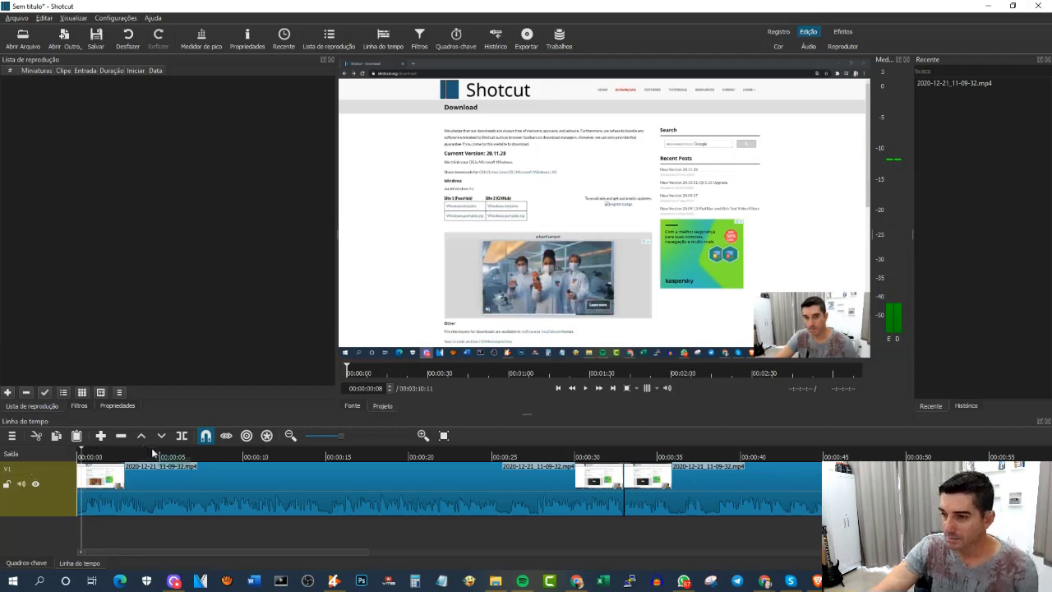
Detach the audio of the first V1 clip onto its own audio track
{"action": "right_click", "coordinate": [483, 494]}
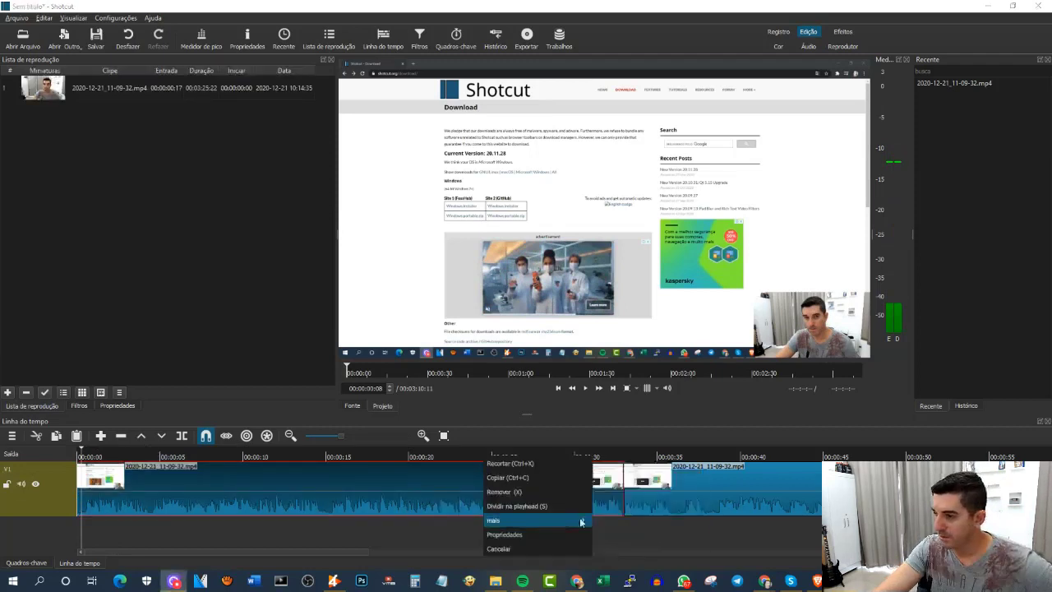
{"action": "left_click", "coordinate": [325, 492]}
{"action": "right_click", "coordinate": [325, 491]}
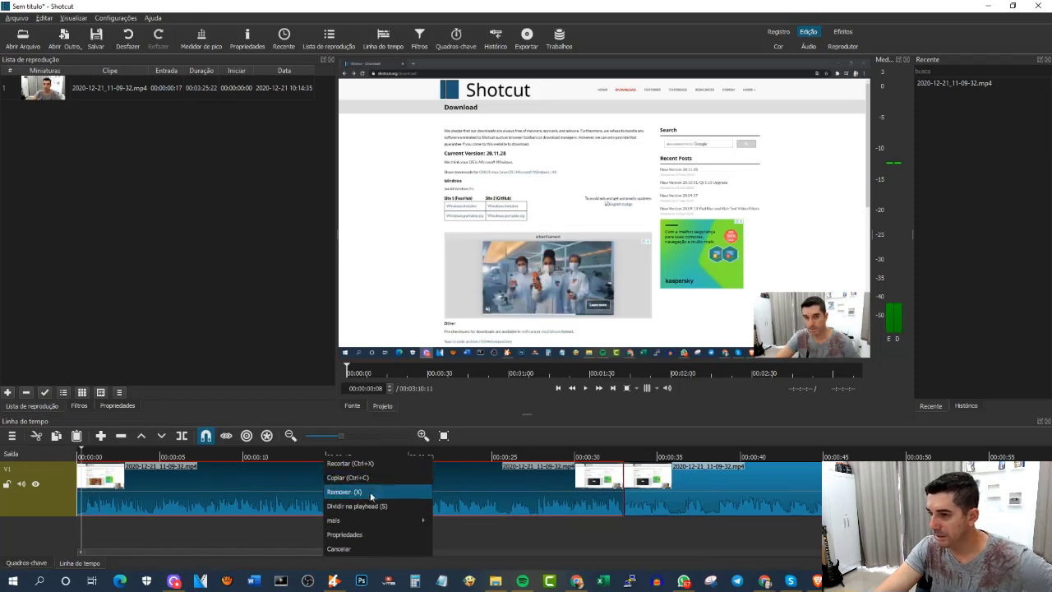
{"action": "mouse_move", "coordinate": [371, 520]}
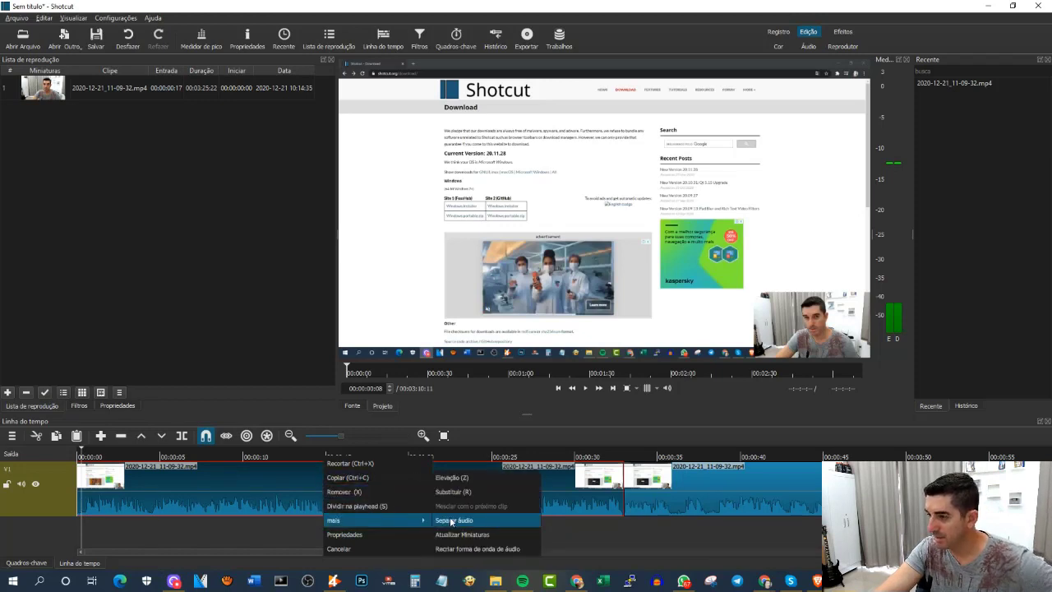
{"action": "left_click", "coordinate": [452, 521]}
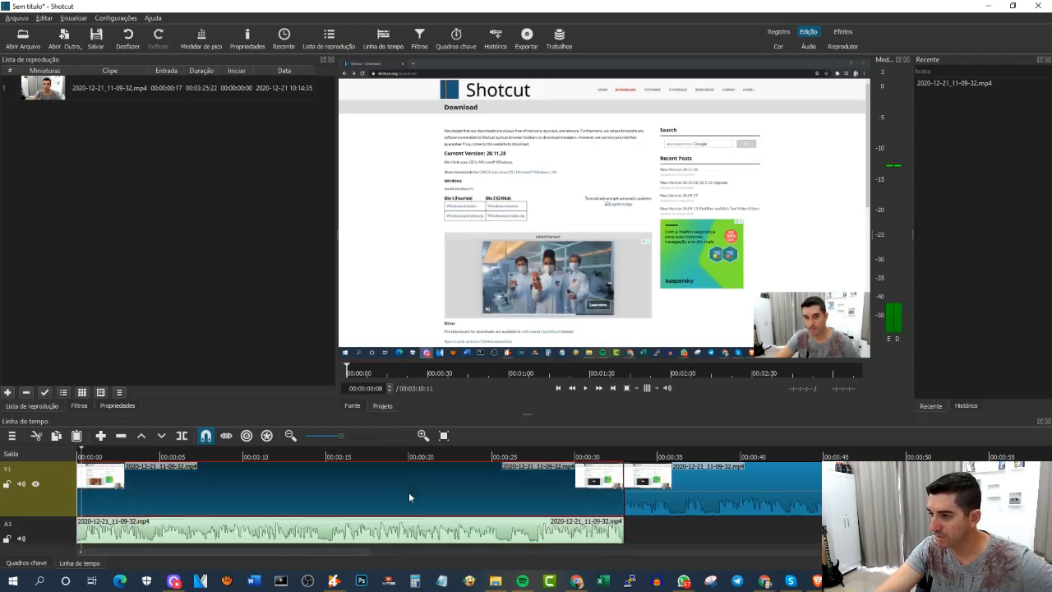
Delete the detached audio clip from track A1 and place the playhead at 00:00:23:13
{"action": "scroll", "coordinate": [409, 501], "scroll_direction": "right", "scroll_amount": 2}
{"action": "left_click", "coordinate": [503, 532]}
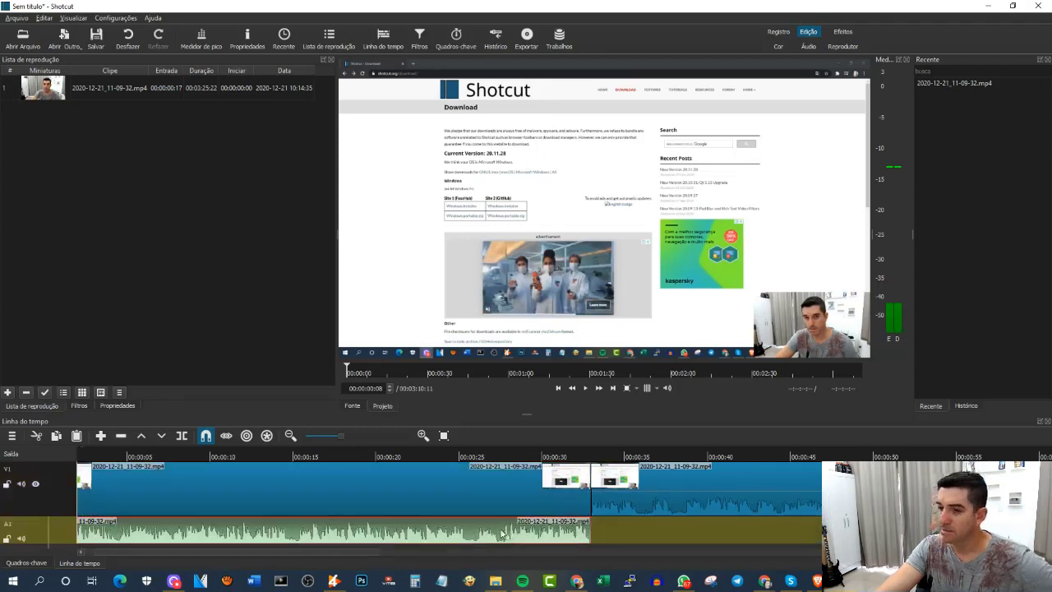
{"action": "left_click", "coordinate": [464, 493]}
{"action": "scroll", "coordinate": [471, 490], "scroll_direction": "right", "scroll_amount": 1}
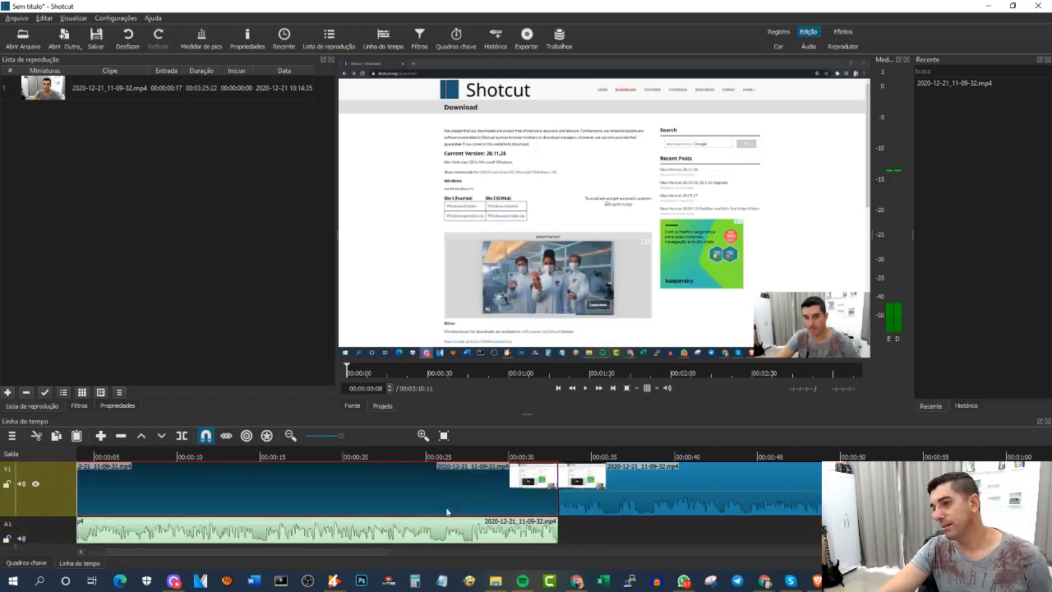
{"action": "scroll", "coordinate": [447, 513], "scroll_direction": "right", "scroll_amount": 1}
{"action": "left_click", "coordinate": [444, 531]}
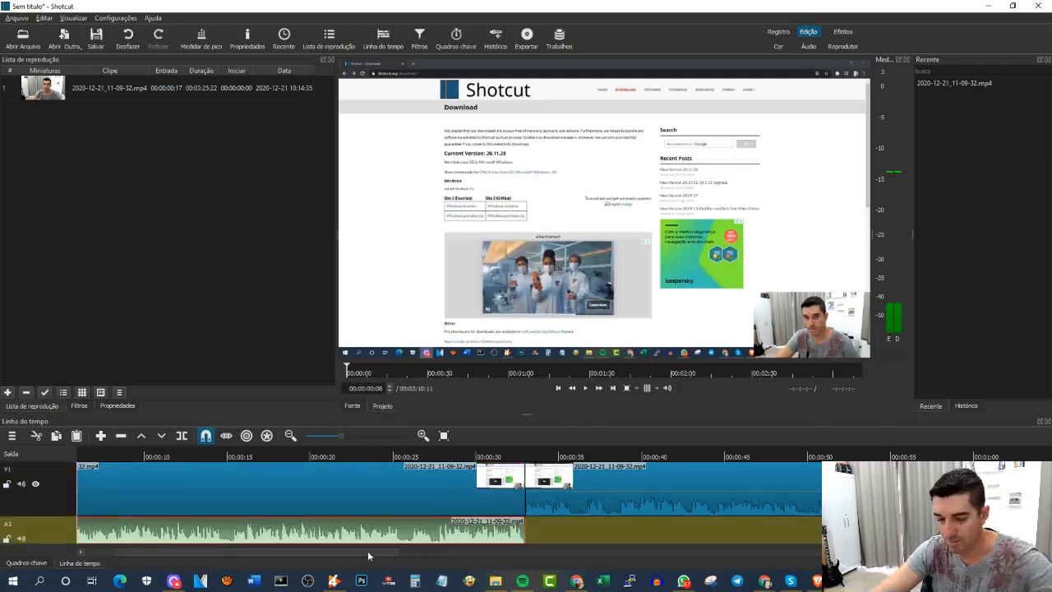
{"action": "key", "text": "Delete"}
{"action": "left_click", "coordinate": [367, 454]}
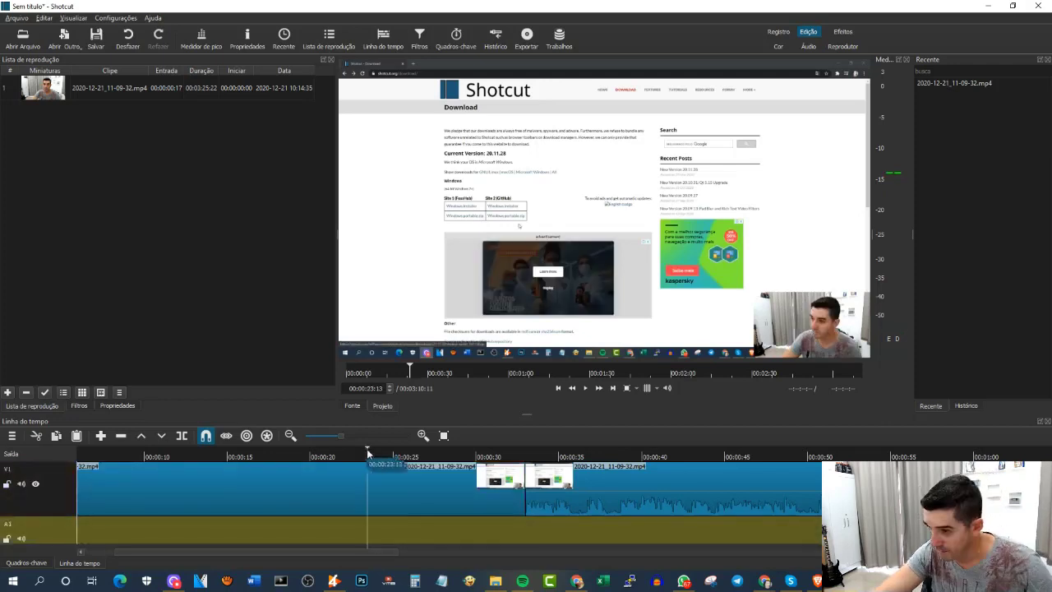
Undo the deletion of the detached audio clip on track A1
{"action": "left_click_drag", "start_coordinate": [368, 454], "coordinate": [342, 454]}
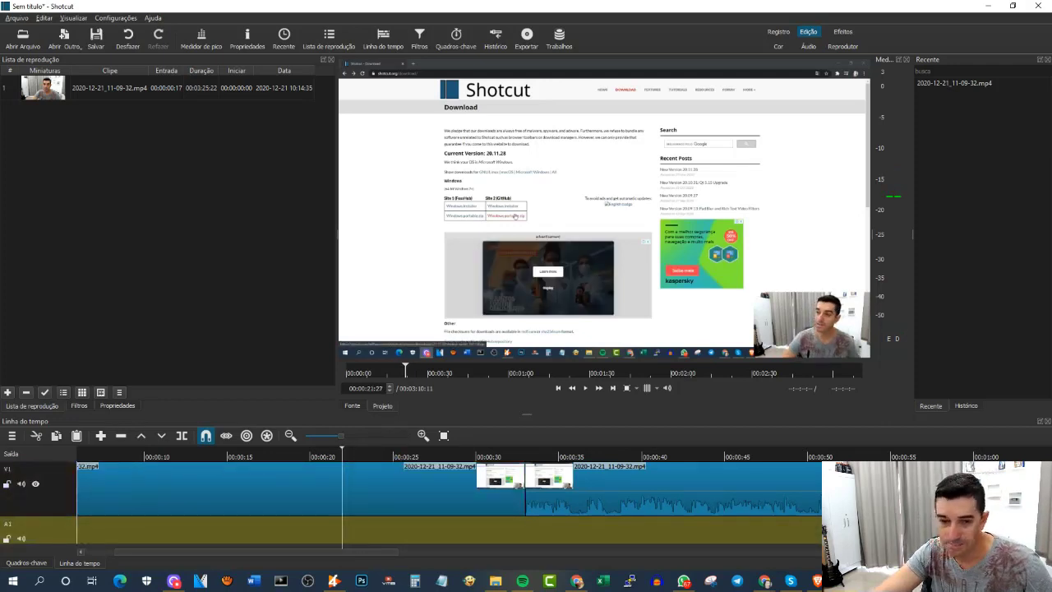
{"action": "left_click", "coordinate": [128, 35]}
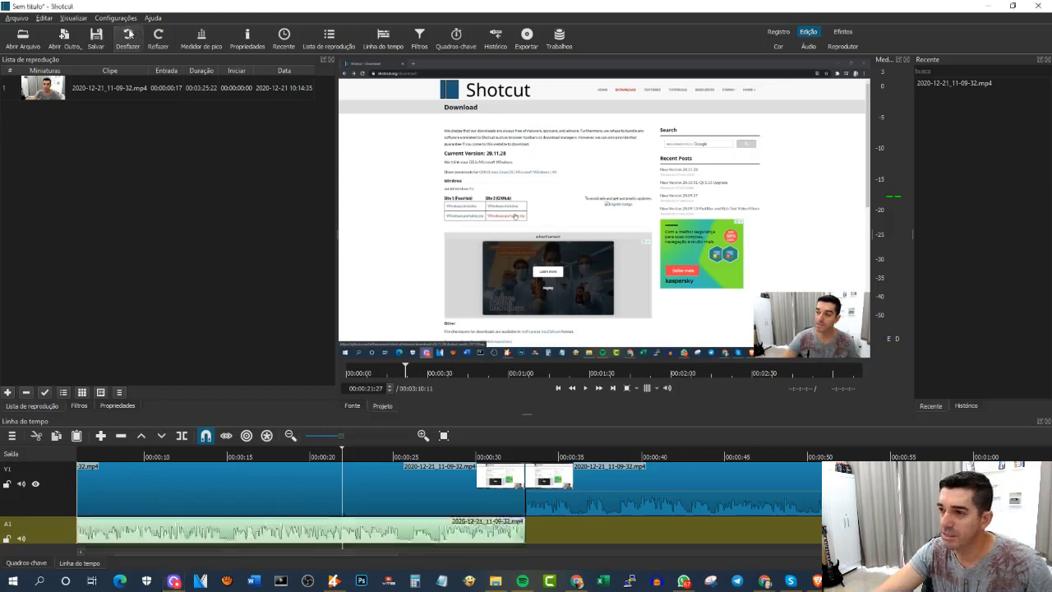
{"action": "scroll", "coordinate": [348, 497], "scroll_direction": "down", "scroll_amount": 2}
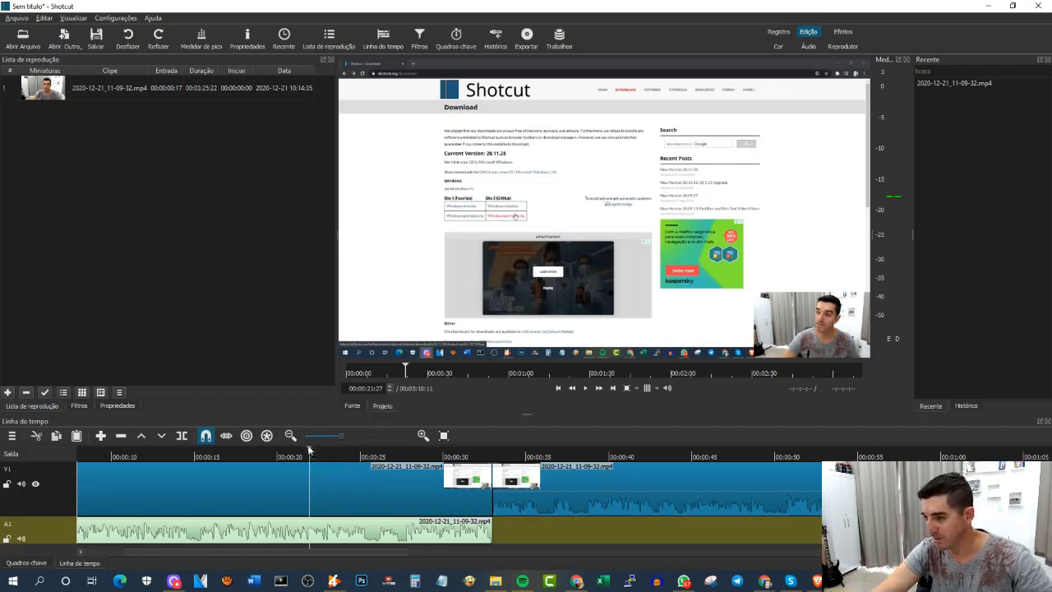
{"action": "left_click_drag", "start_coordinate": [298, 454], "coordinate": [288, 452]}
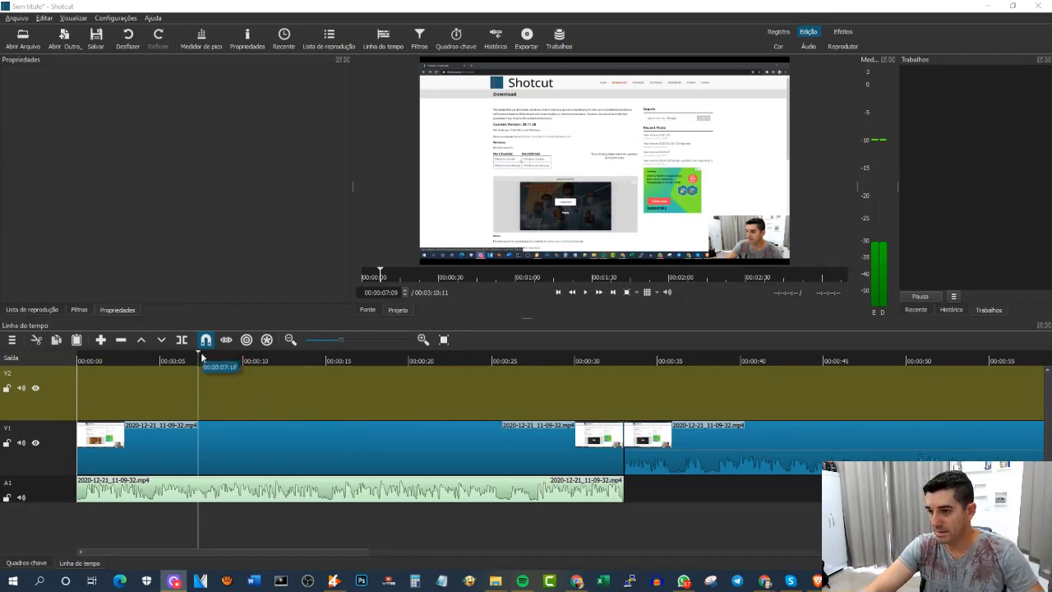
Split the first V1 clip at 00:00:08:22 and again at 00:00:14:02
{"action": "left_click", "coordinate": [173, 360]}
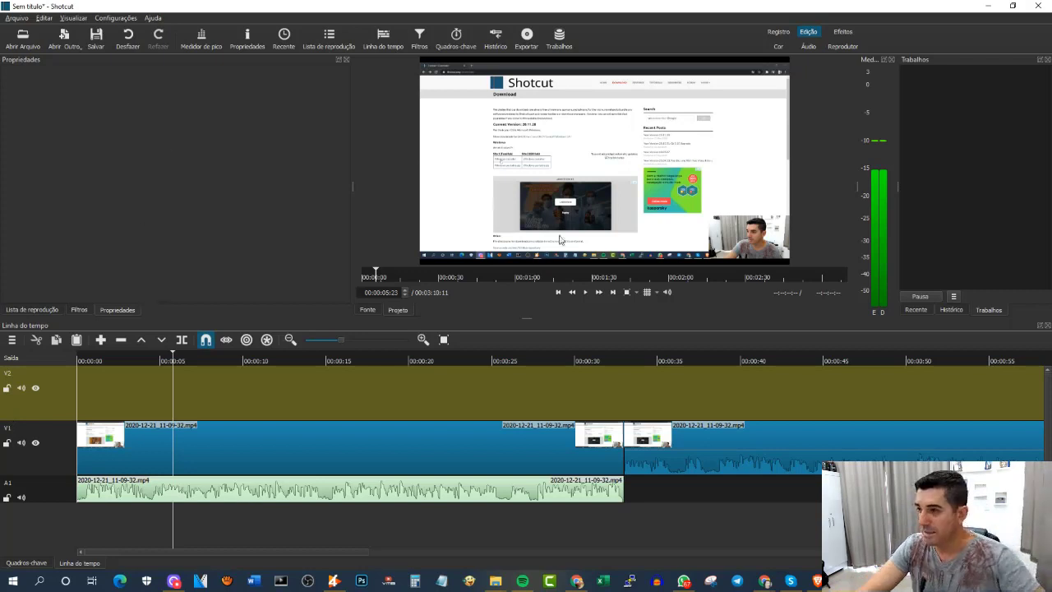
{"action": "left_click", "coordinate": [143, 455]}
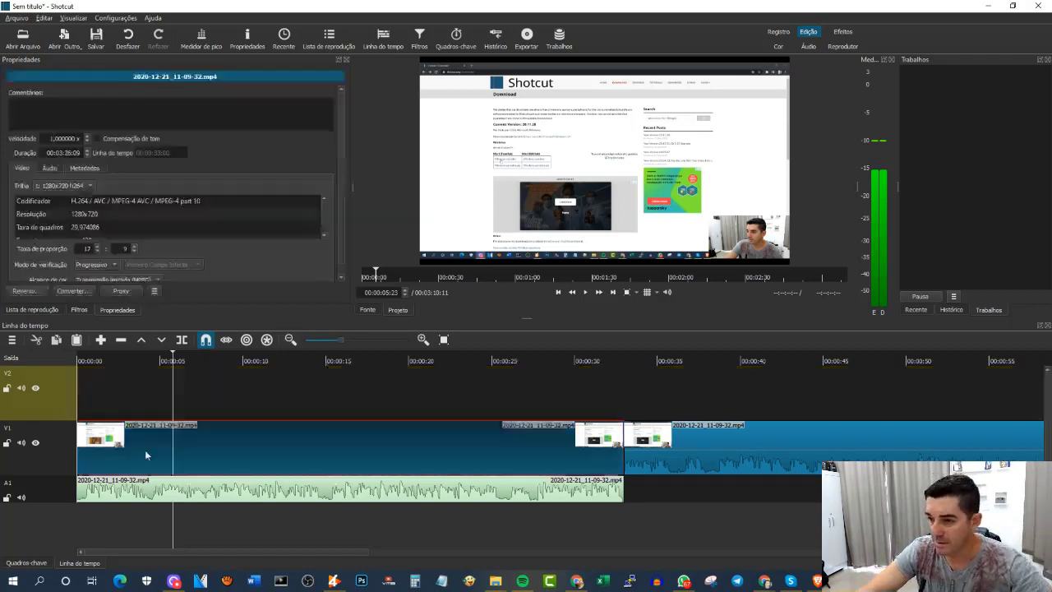
{"action": "mouse_move", "coordinate": [189, 362]}
{"action": "left_mouse_down"}
{"action": "mouse_move", "coordinate": [161, 363]}
{"action": "mouse_move", "coordinate": [177, 364]}
{"action": "left_mouse_up"}
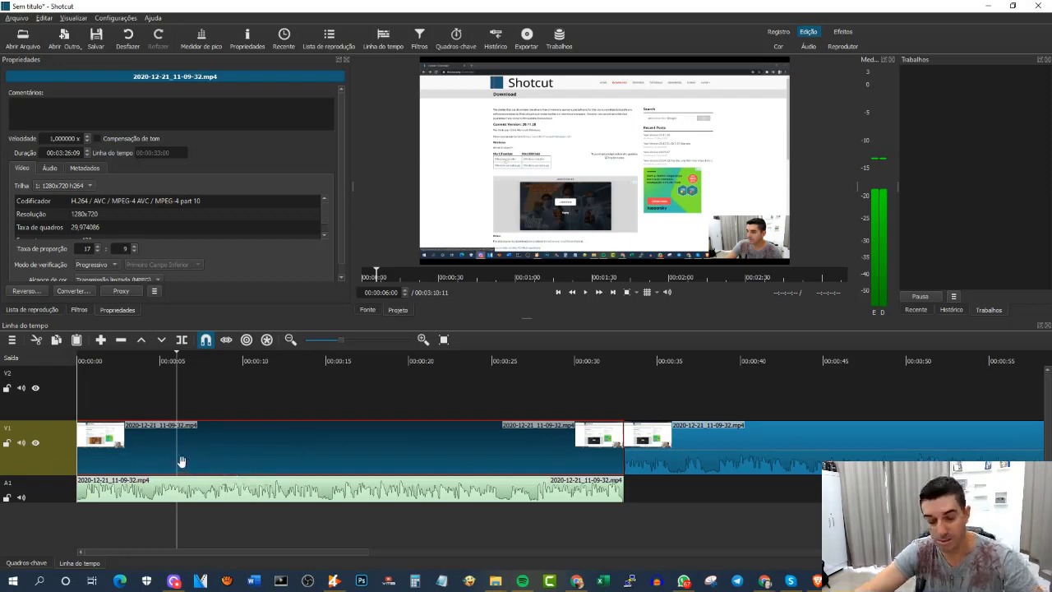
{"action": "left_click", "coordinate": [99, 394]}
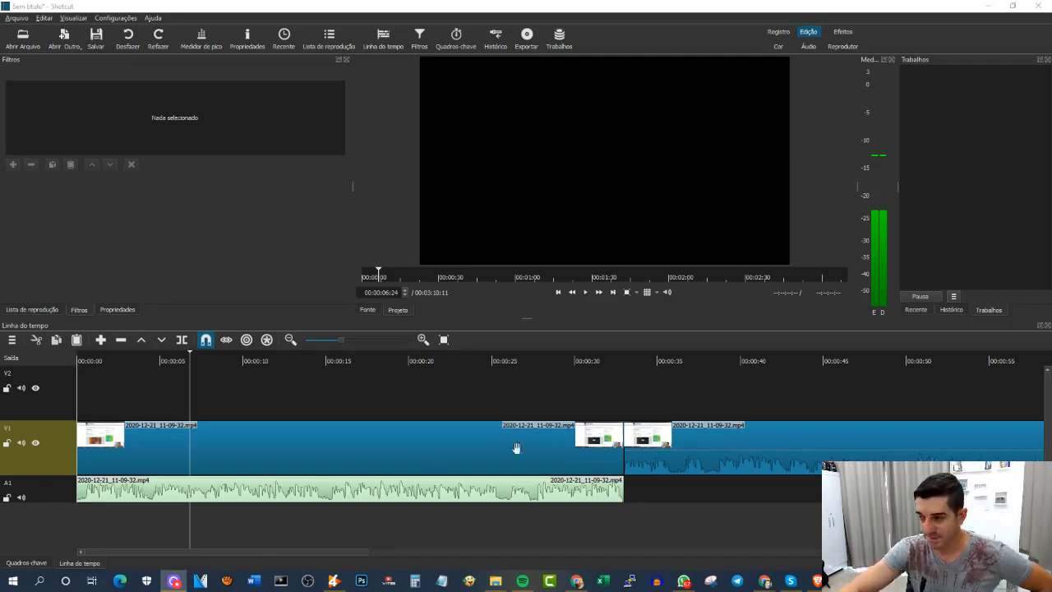
{"action": "left_click_drag", "start_coordinate": [188, 355], "coordinate": [222, 359]}
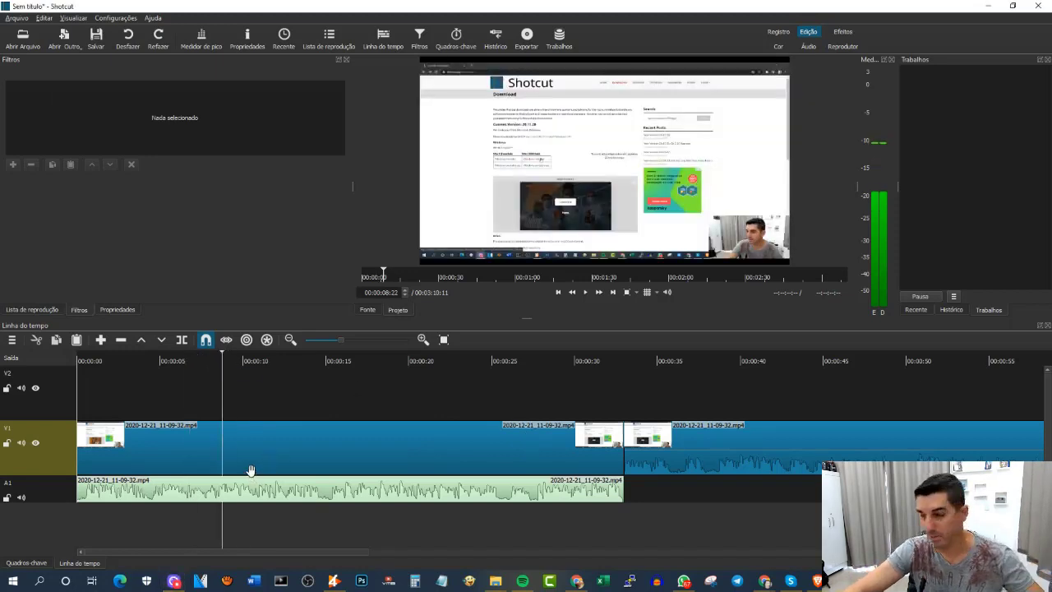
{"action": "key", "text": "s"}
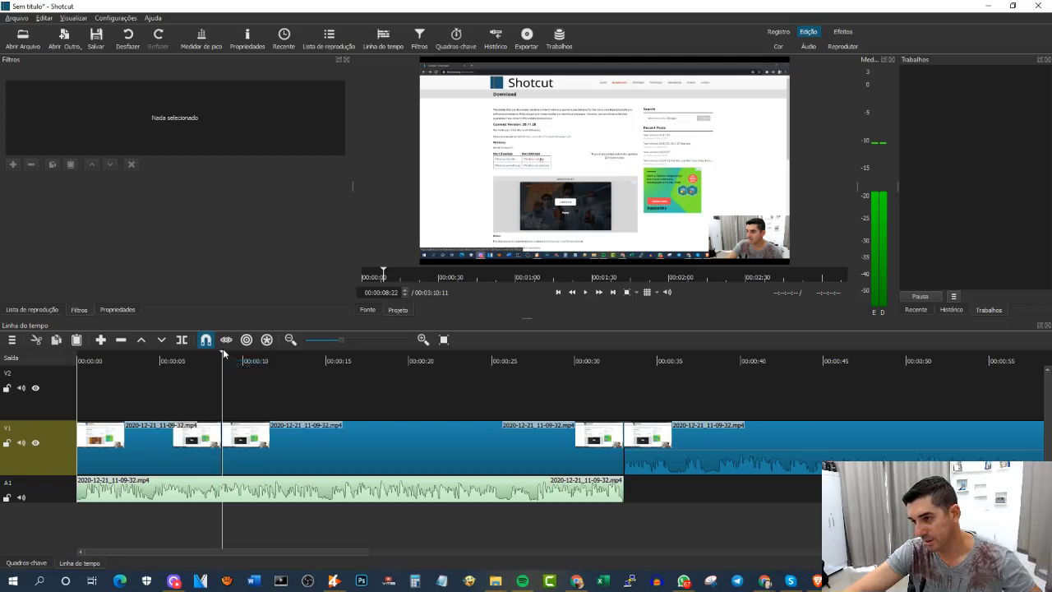
{"action": "left_click", "coordinate": [239, 362]}
{"action": "left_click", "coordinate": [310, 362]}
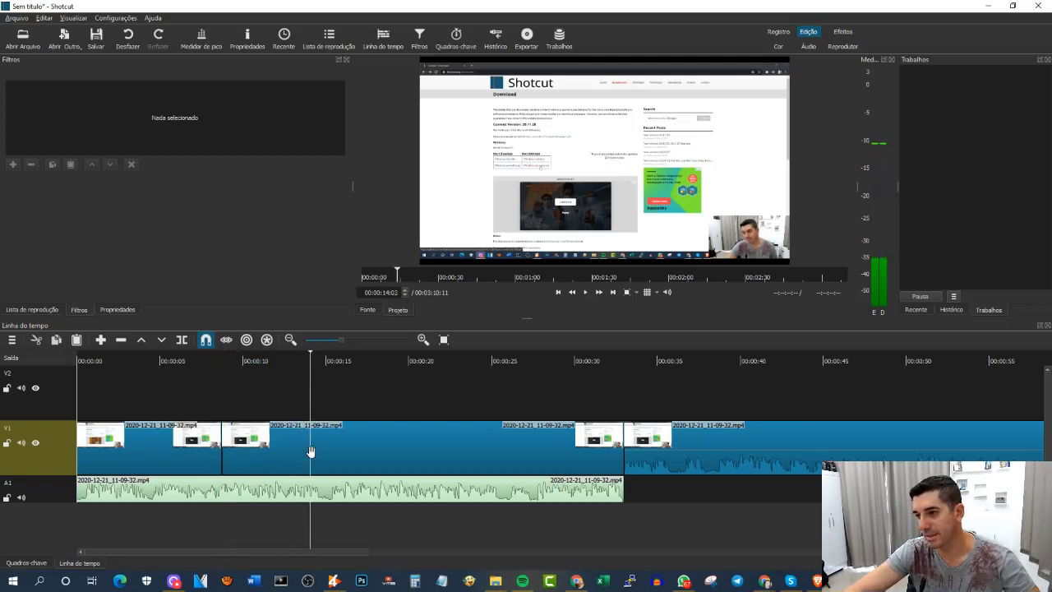
{"action": "key", "text": "s"}
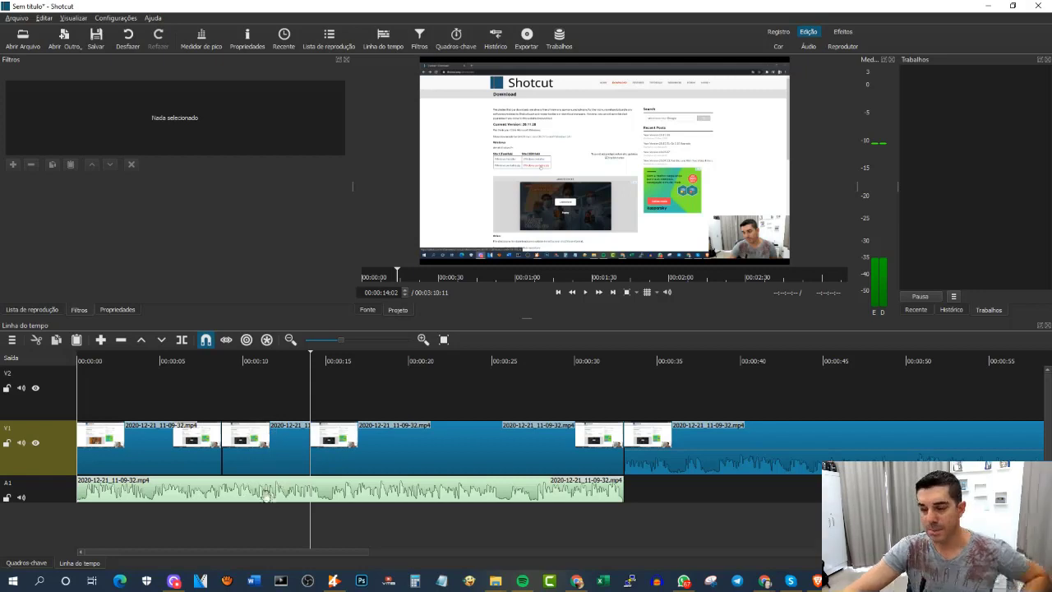
Add the Texto: Simples video filter to the V1 section between the two new splits
{"action": "left_click", "coordinate": [261, 444]}
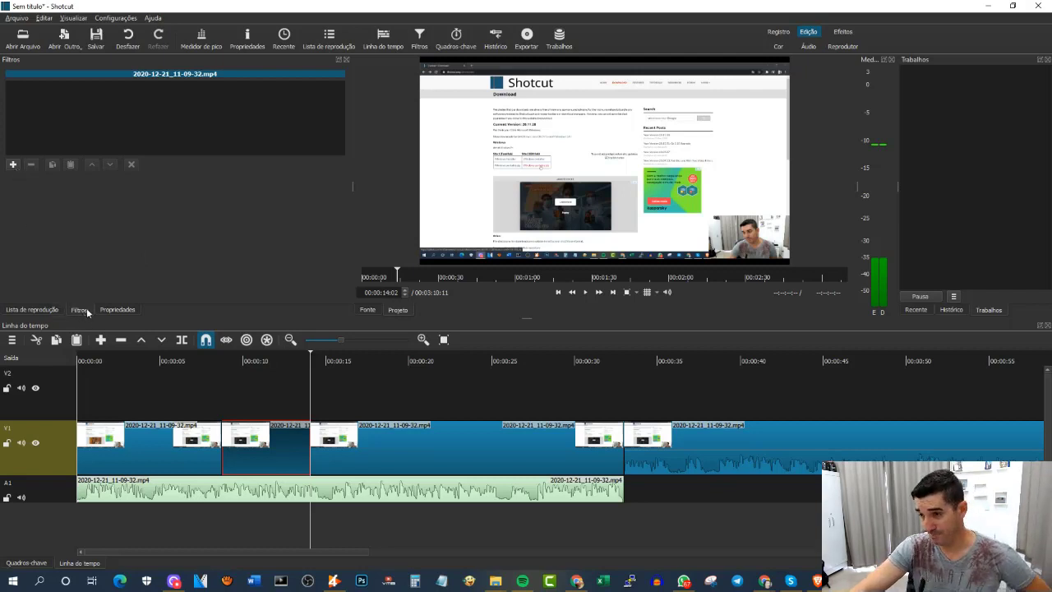
{"action": "left_click", "coordinate": [12, 165]}
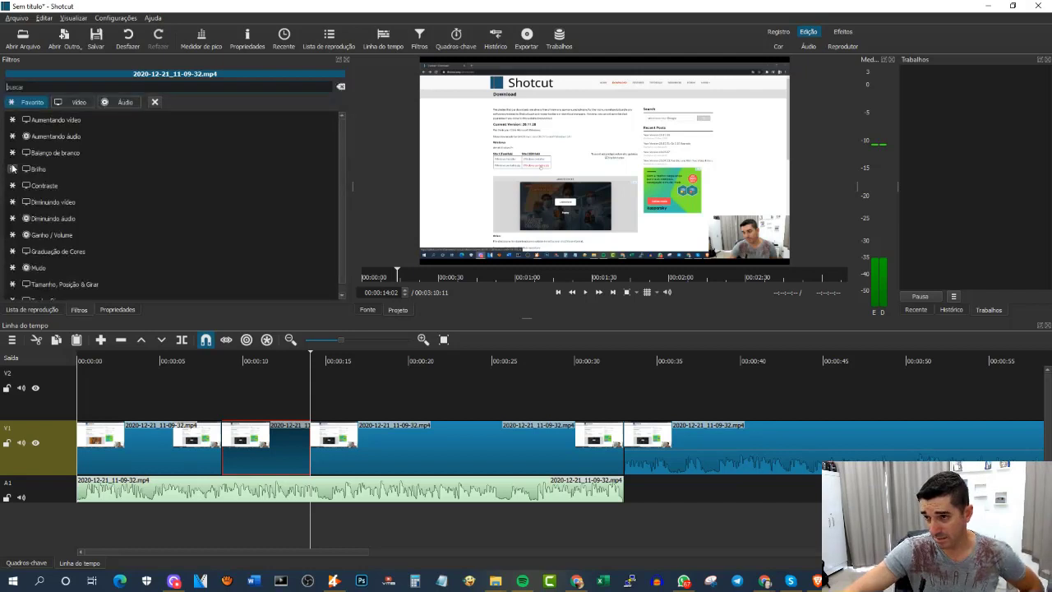
{"action": "left_click", "coordinate": [79, 103]}
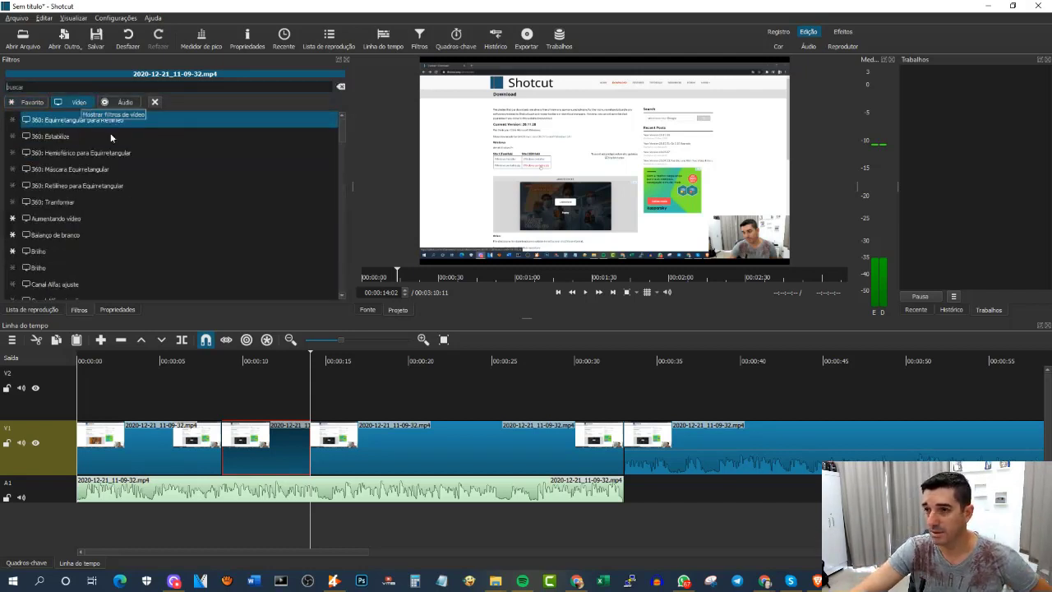
{"action": "left_click_drag", "start_coordinate": [343, 124], "coordinate": [340, 281]}
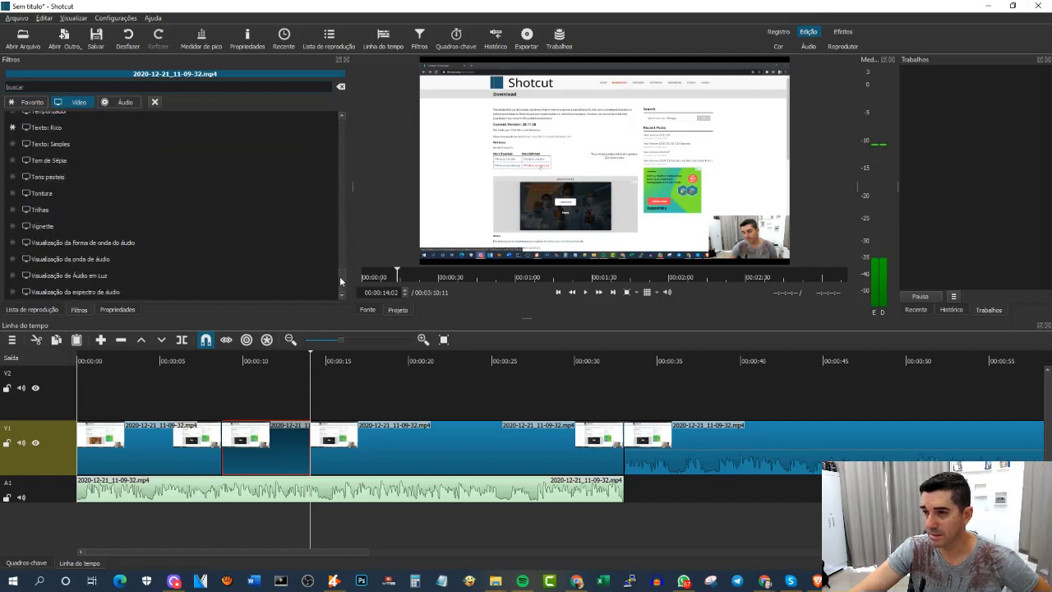
{"action": "scroll", "coordinate": [173, 205], "scroll_direction": "up", "scroll_amount": 3}
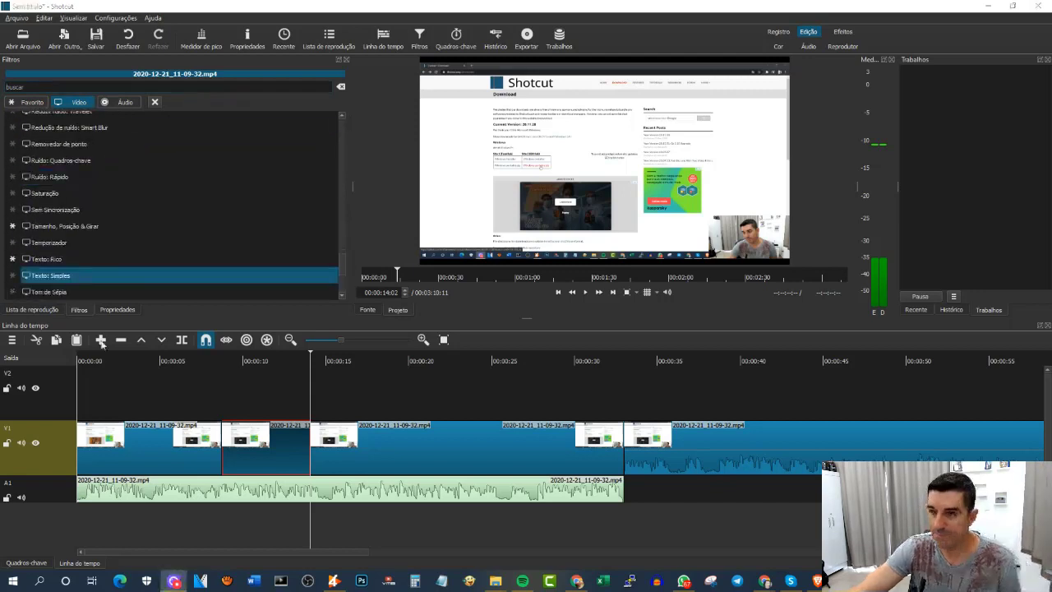
{"action": "scroll", "coordinate": [203, 272], "scroll_direction": "down", "scroll_amount": 1}
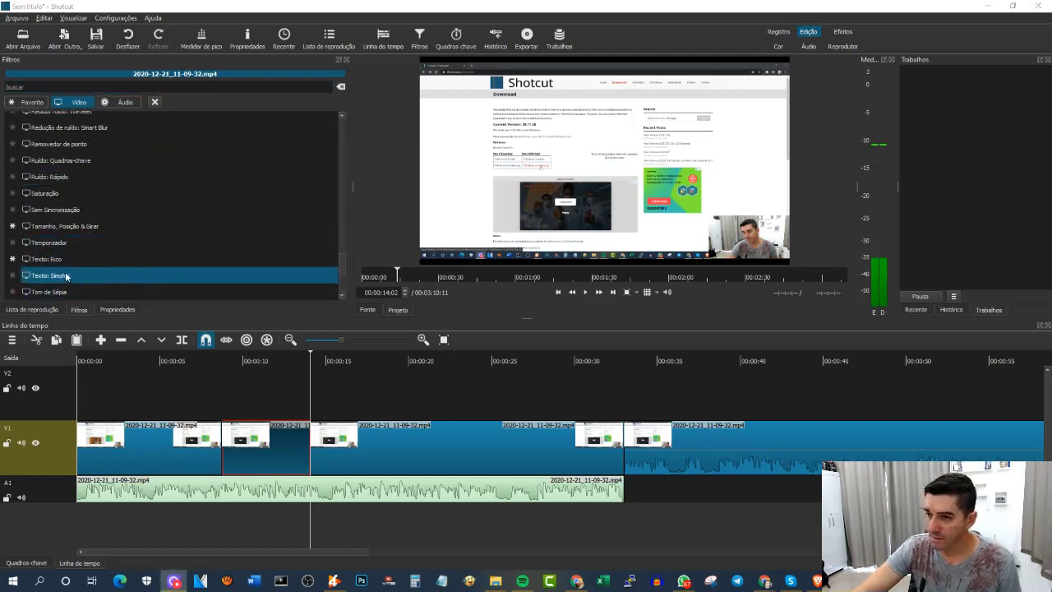
{"action": "left_click", "coordinate": [40, 277]}
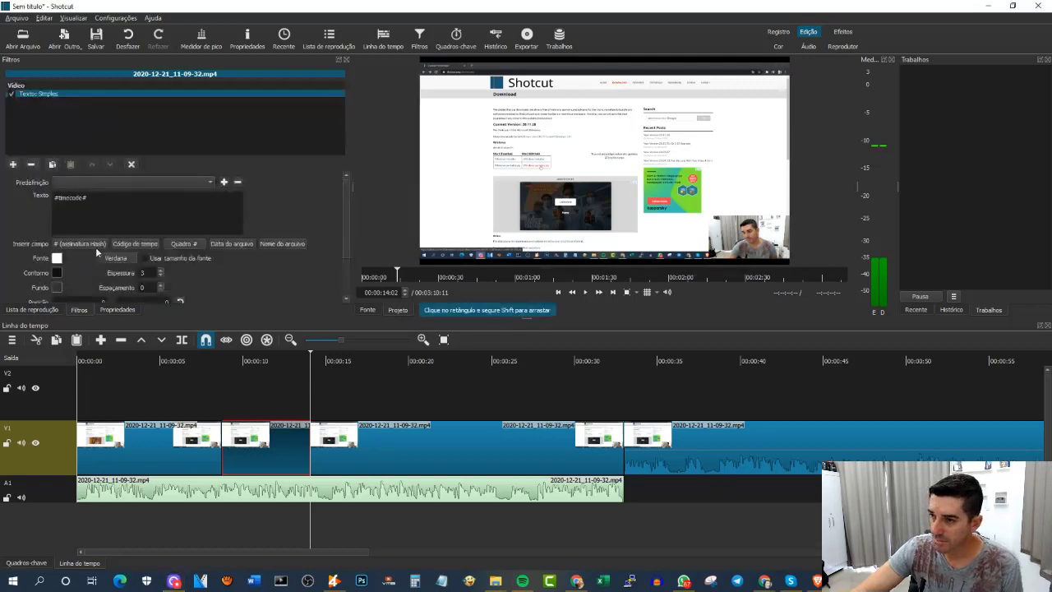
Replace the filter's text with "inscreva-se" and preview it at 00:00:10:25 inside the section
{"action": "left_click", "coordinate": [108, 199]}
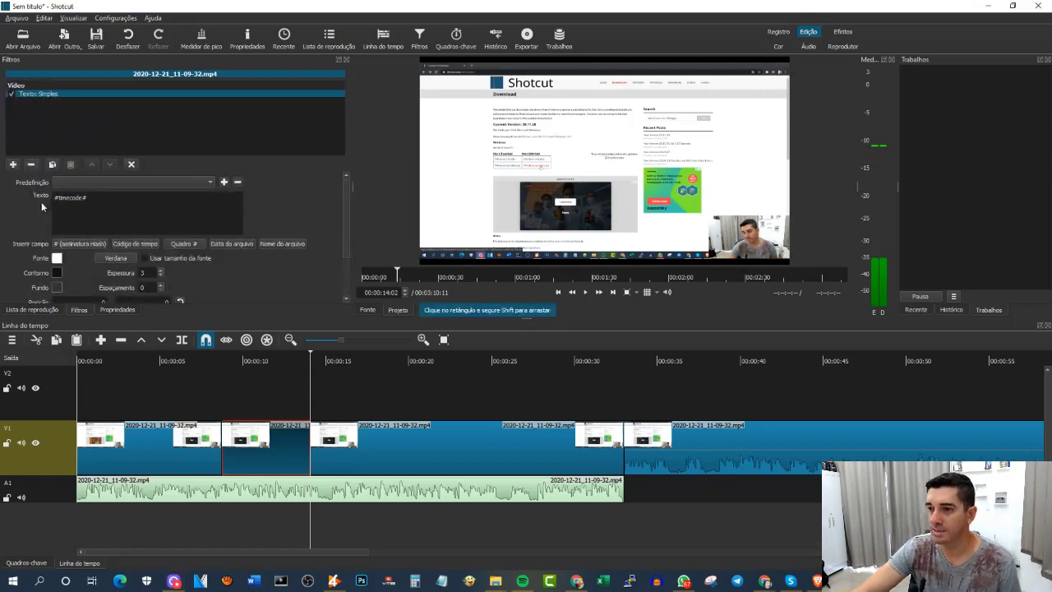
{"action": "left_click_drag", "start_coordinate": [115, 203], "coordinate": [37, 200]}
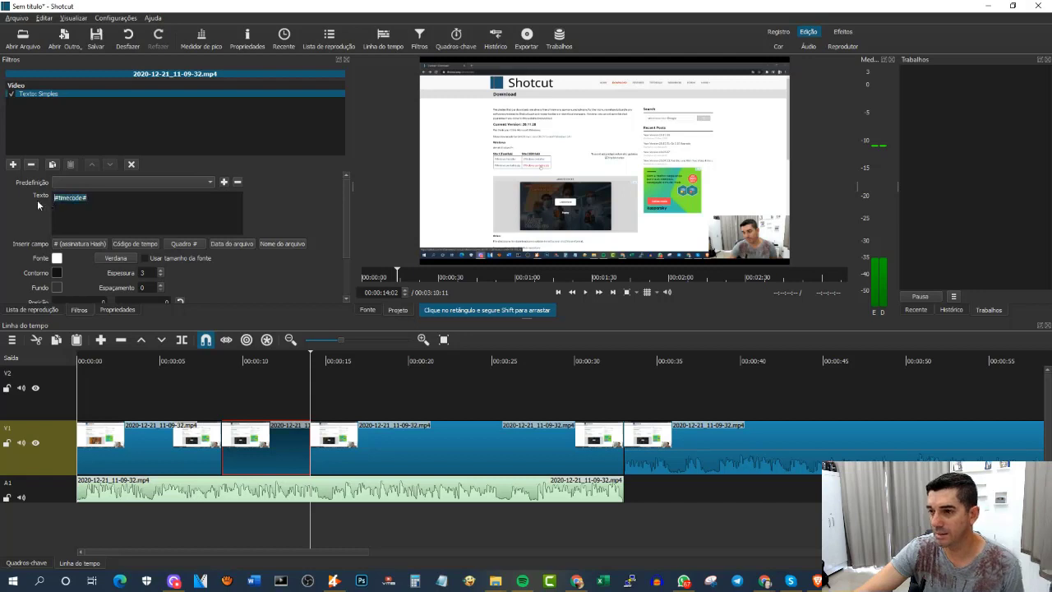
{"action": "type", "text": "inscreva-se"}
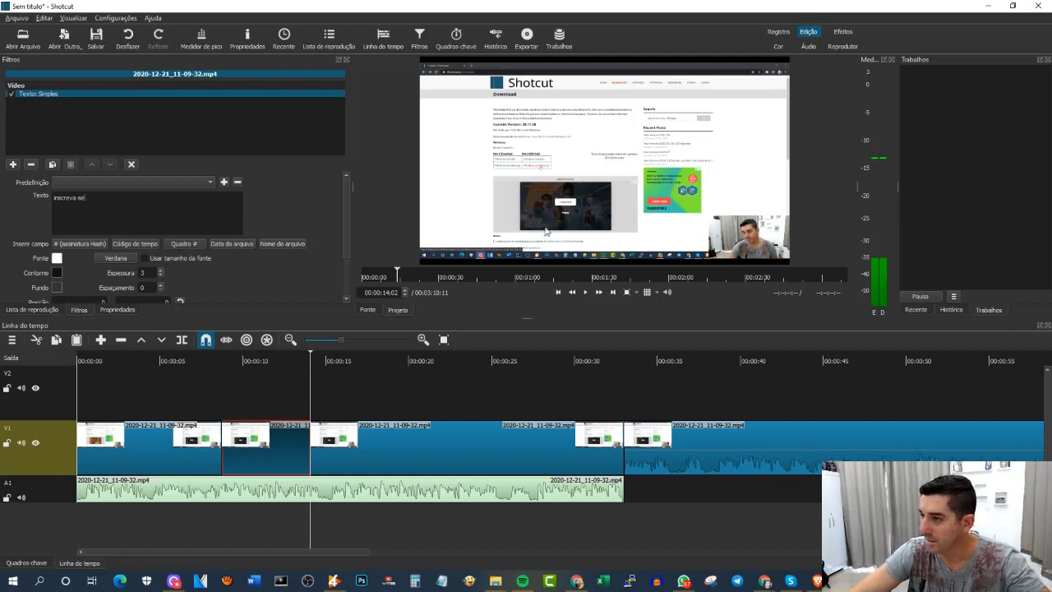
{"action": "left_click", "coordinate": [256, 364]}
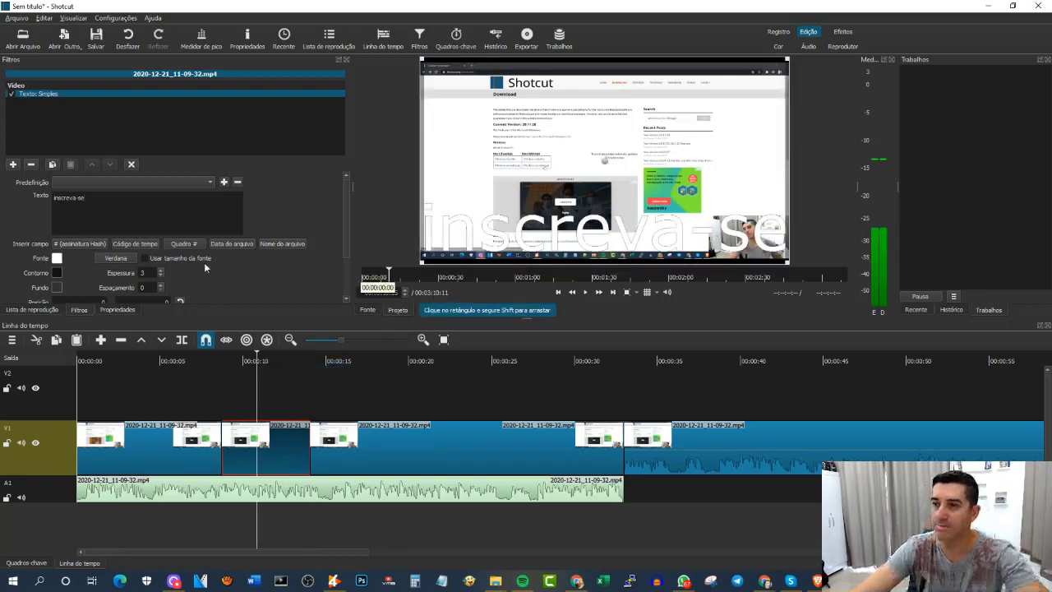
Set the text's font colour to yellow and its outline colour to blue
{"action": "left_click", "coordinate": [57, 258]}
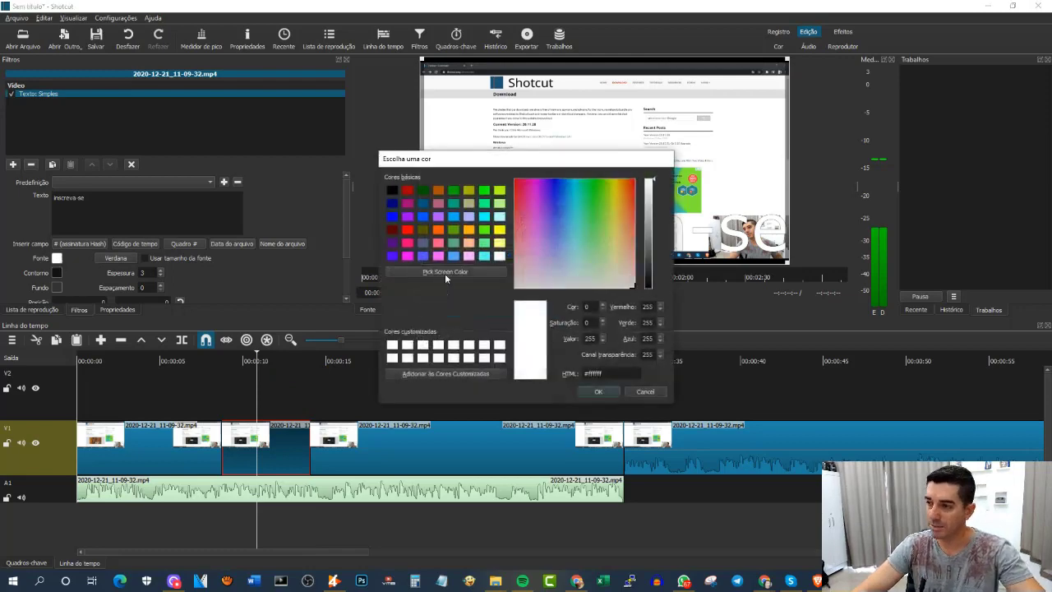
{"action": "left_click", "coordinate": [499, 231]}
{"action": "left_click", "coordinate": [599, 392]}
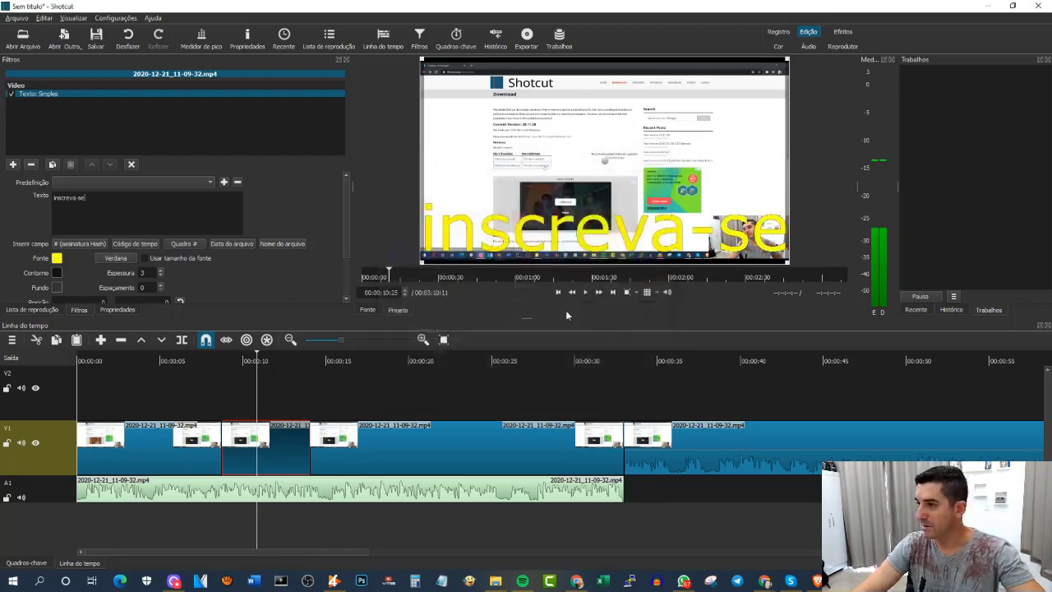
{"action": "left_click", "coordinate": [54, 273]}
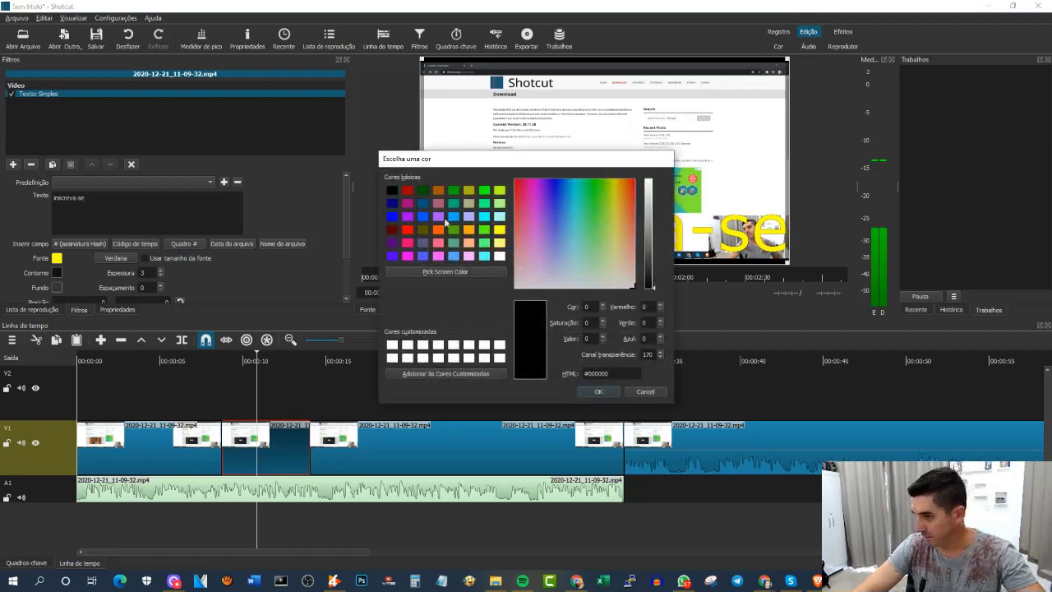
{"action": "left_click", "coordinate": [393, 216]}
{"action": "left_click", "coordinate": [600, 391]}
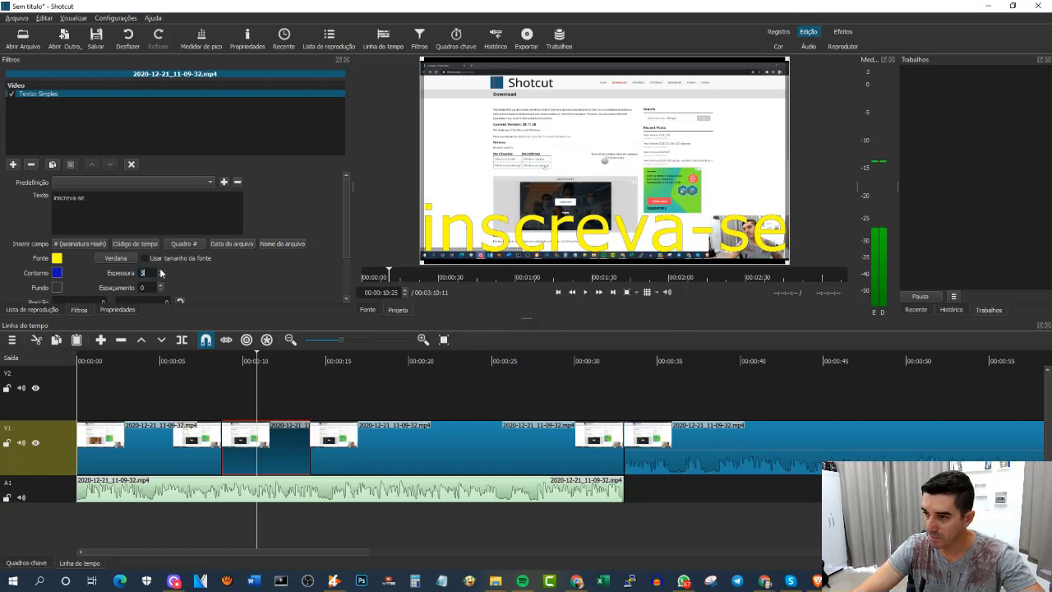
Set the text's outline thickness to 21 and its font colour to white
{"action": "scroll", "coordinate": [161, 272], "scroll_direction": "up", "scroll_amount": 17}
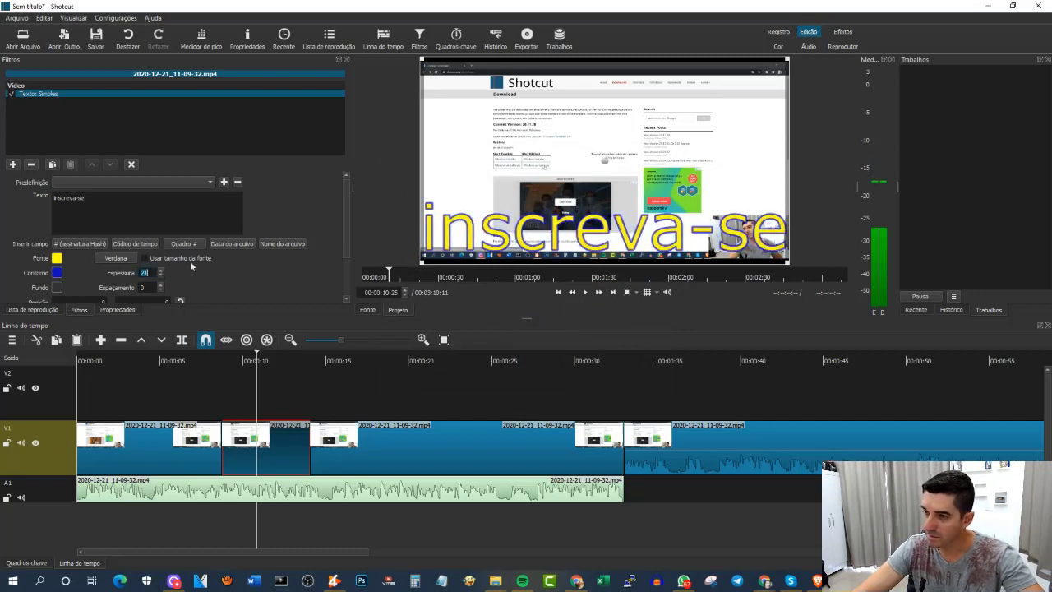
{"action": "left_click", "coordinate": [56, 258]}
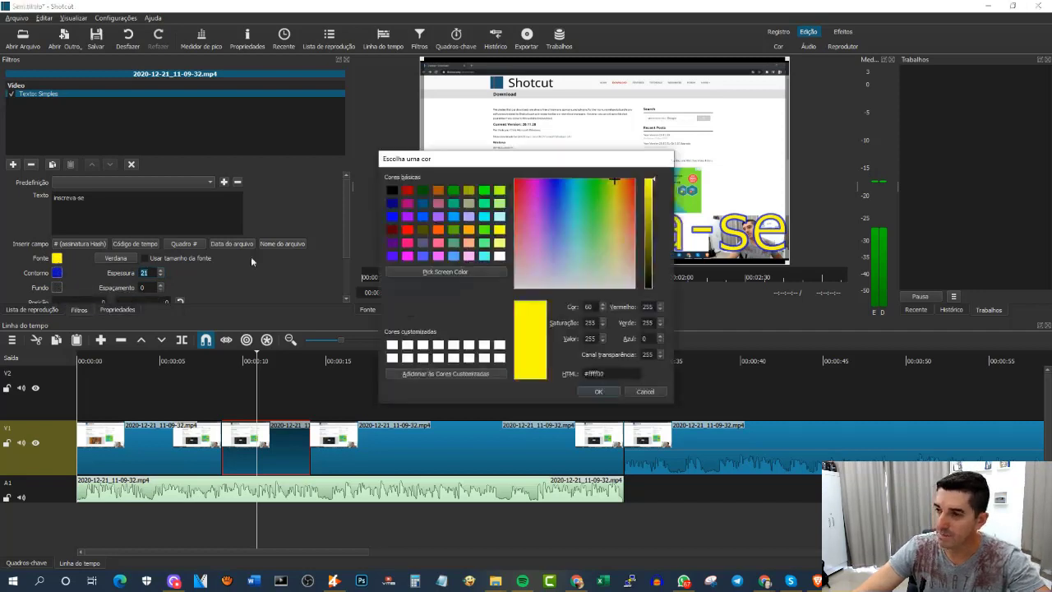
{"action": "left_click", "coordinate": [499, 256]}
{"action": "left_click", "coordinate": [599, 392]}
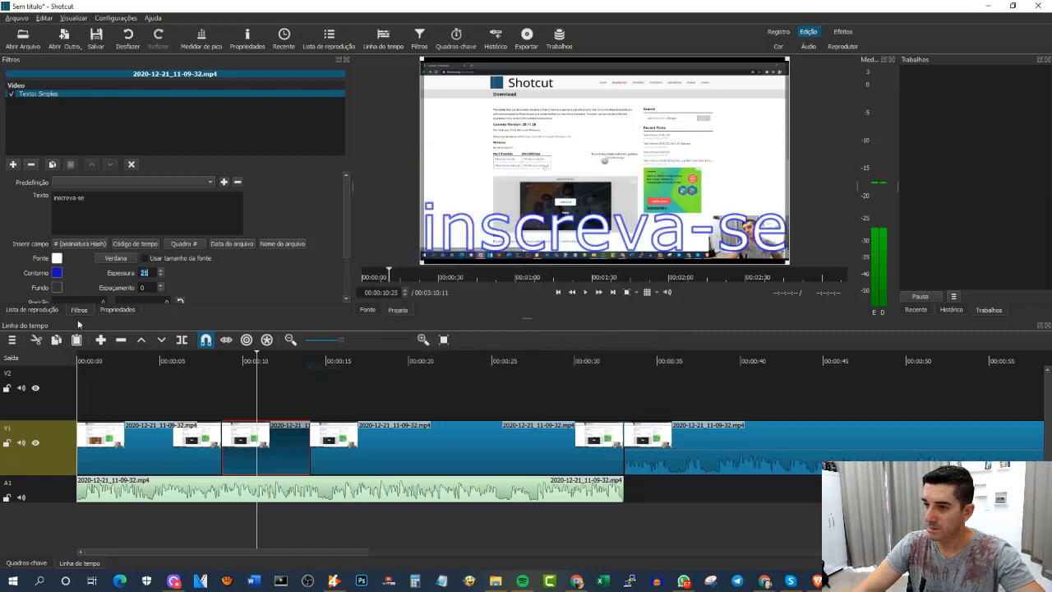
Set the text's outline colour to black and its background colour to red (#ff0000)
{"action": "left_click", "coordinate": [57, 273]}
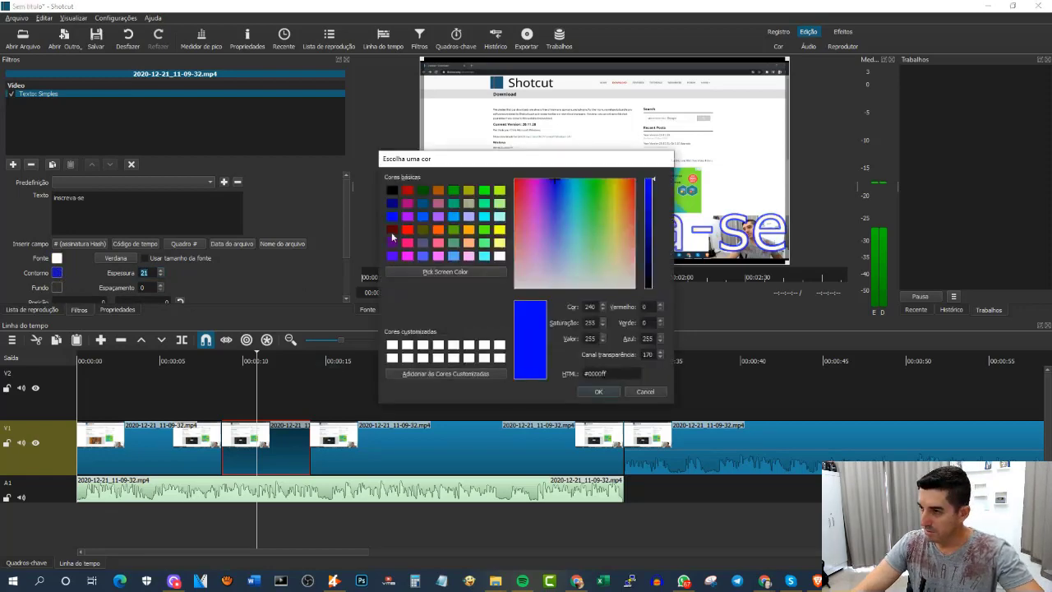
{"action": "left_click", "coordinate": [393, 190]}
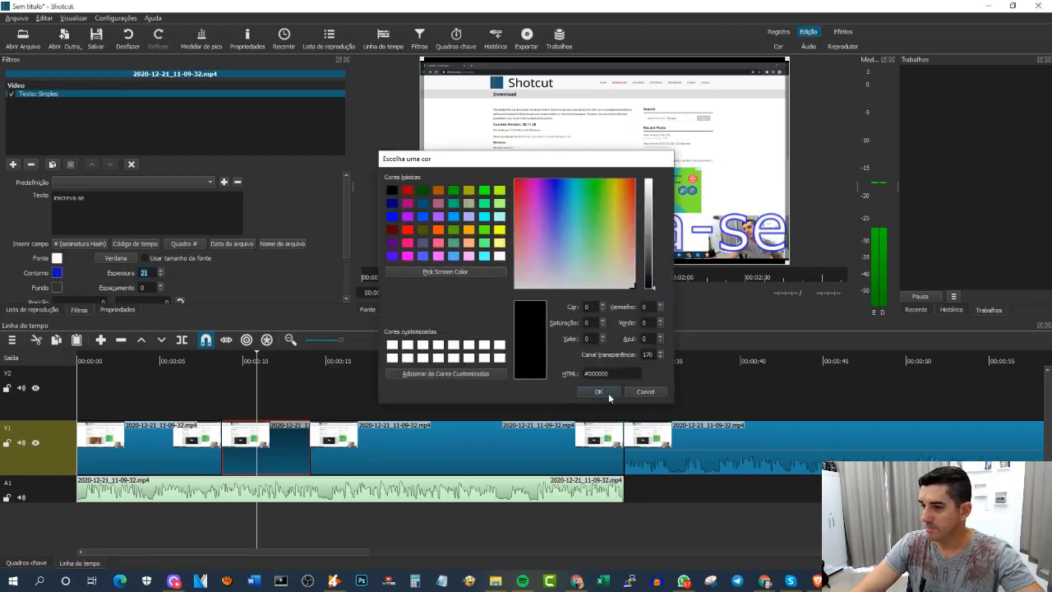
{"action": "left_click", "coordinate": [609, 392]}
{"action": "left_click", "coordinate": [57, 288]}
{"action": "left_click", "coordinate": [408, 229]}
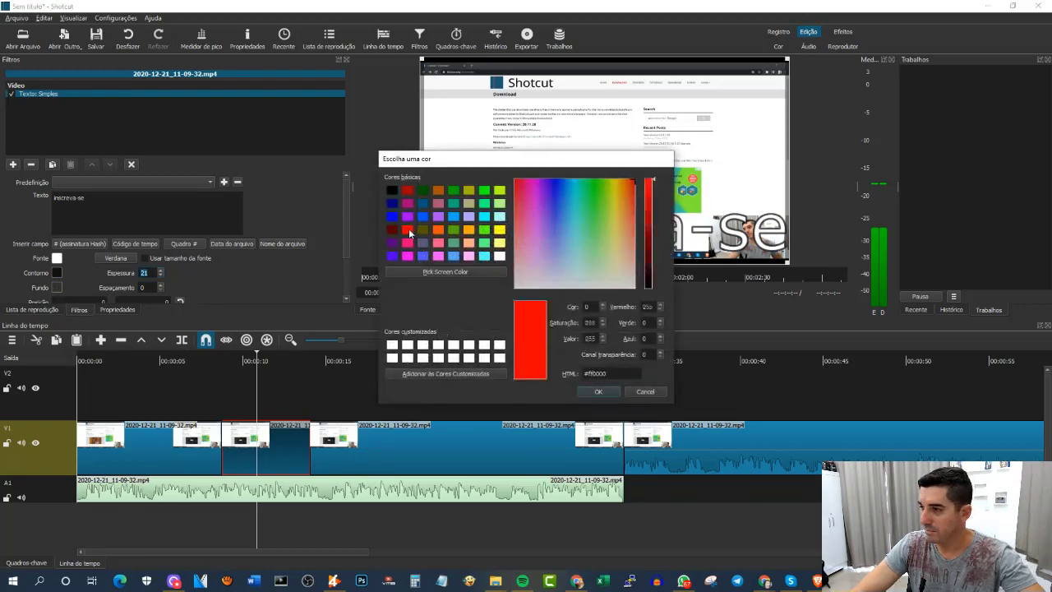
{"action": "left_click", "coordinate": [598, 393]}
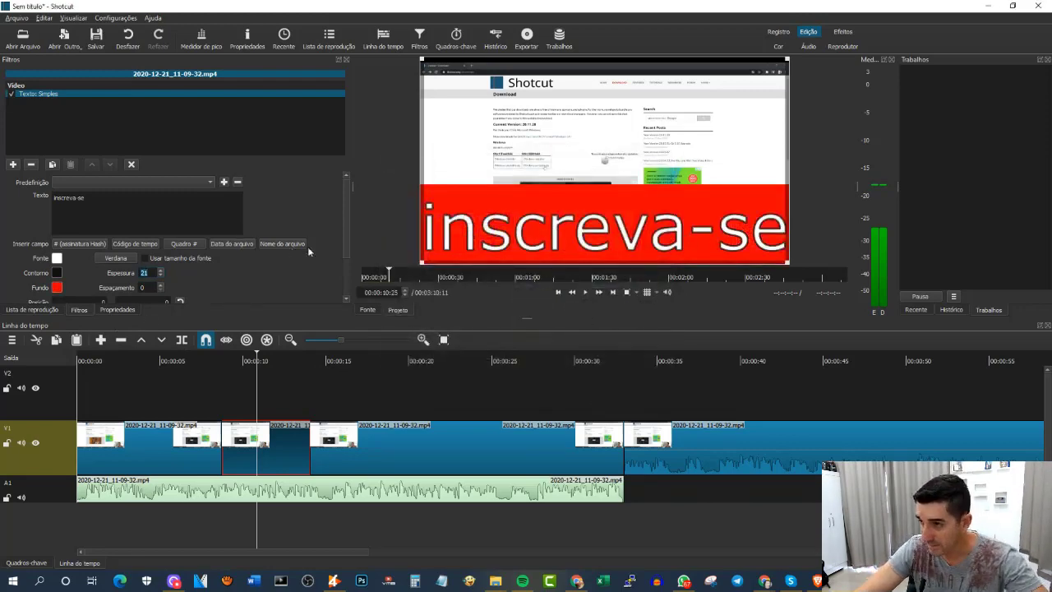
{"action": "left_click_drag", "start_coordinate": [346, 207], "coordinate": [343, 246]}
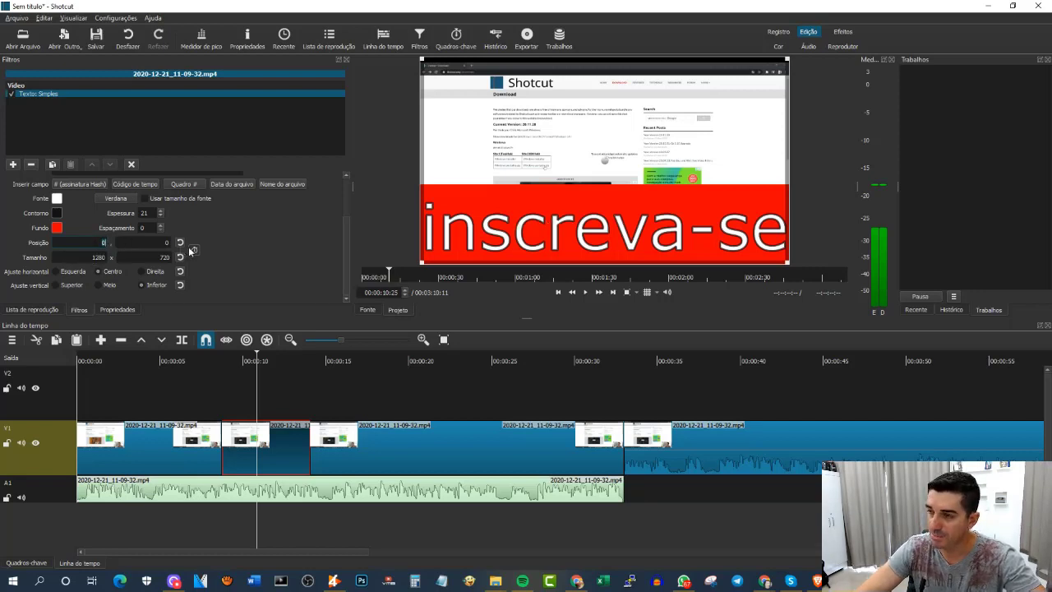
Shrink the text box to about 695 x 150, position it at about 284, 269 in the frame, and preview the titled section
{"action": "left_click_drag", "start_coordinate": [423, 59], "coordinate": [595, 233]}
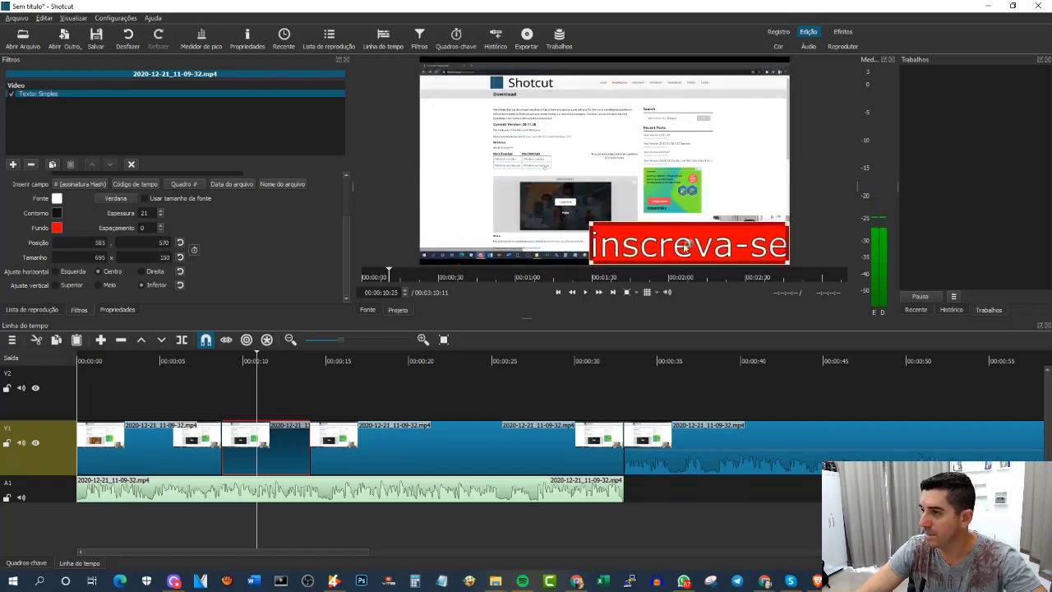
{"action": "left_click_drag", "start_coordinate": [686, 246], "coordinate": [601, 158]}
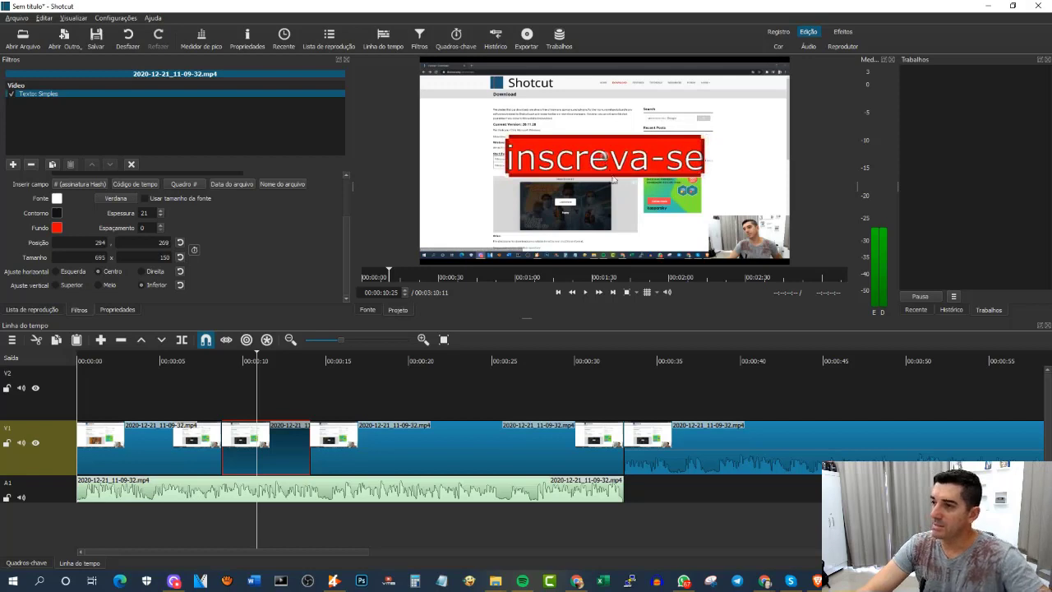
{"action": "left_click", "coordinate": [230, 361]}
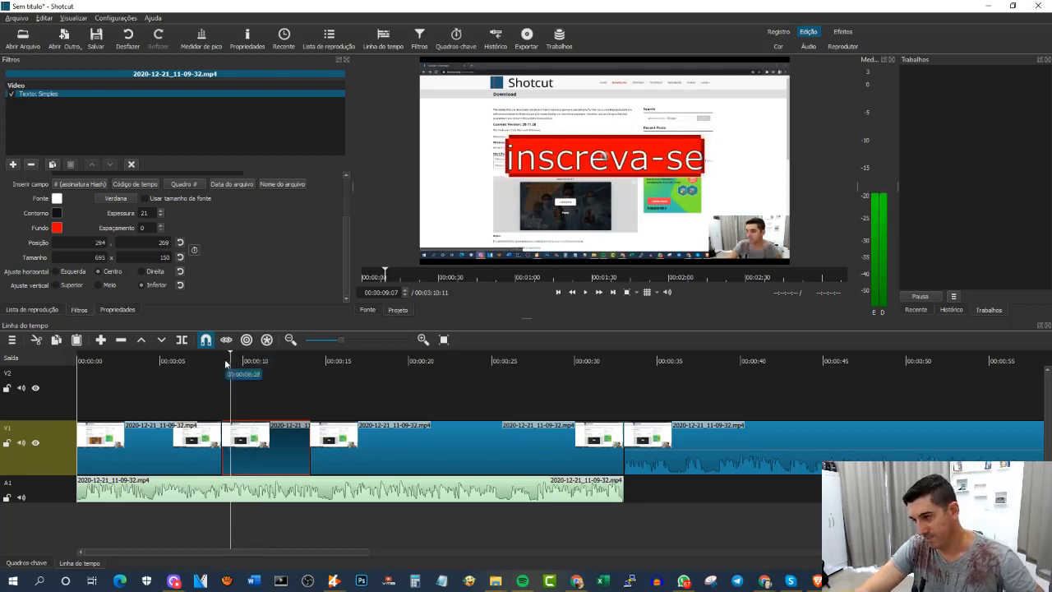
{"action": "key", "text": "space"}
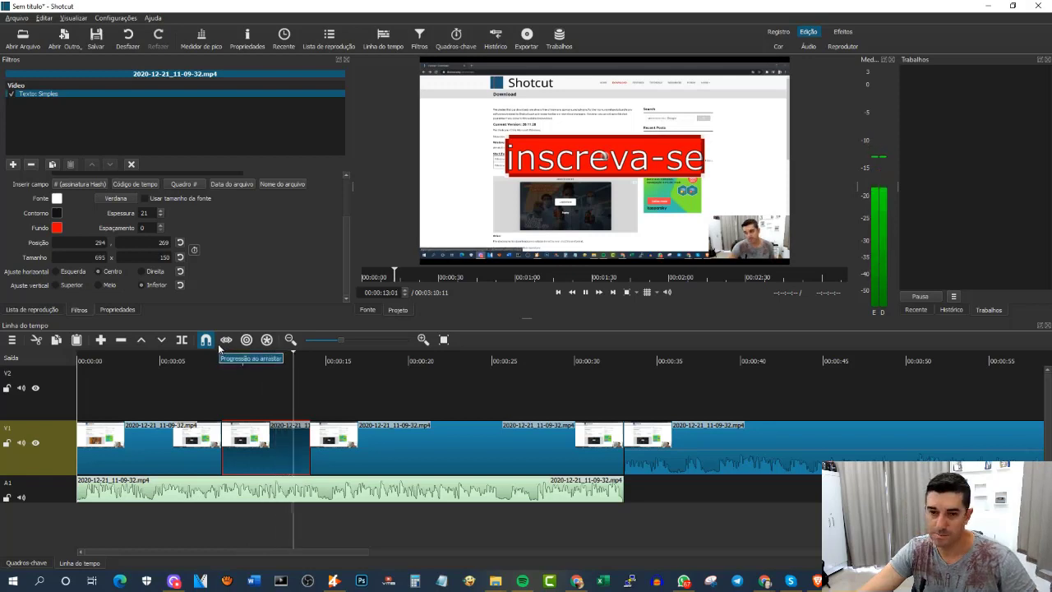
{"action": "key", "text": "space"}
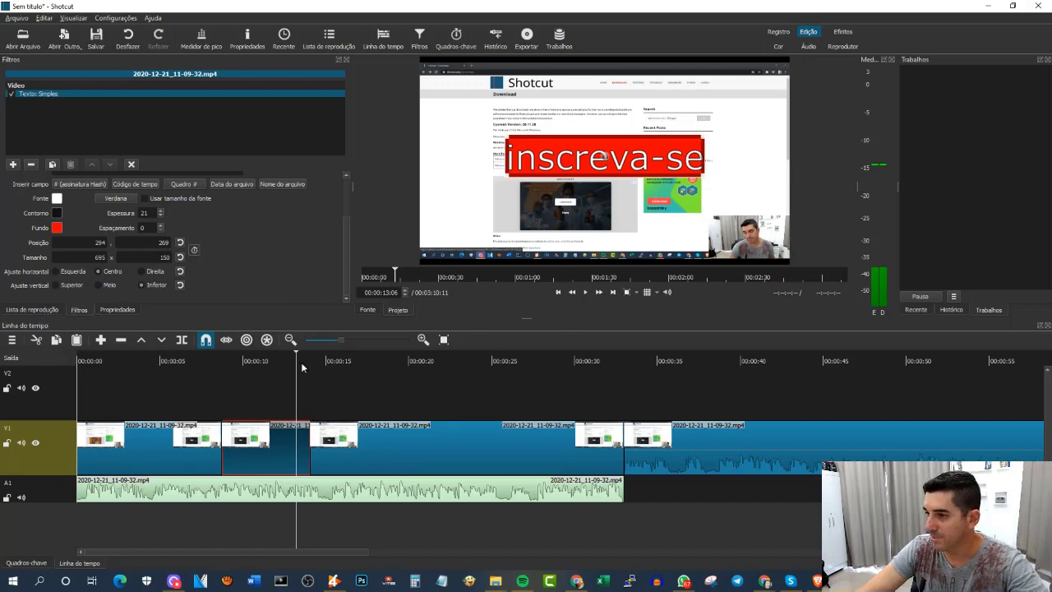
{"action": "left_click_drag", "start_coordinate": [301, 362], "coordinate": [359, 374]}
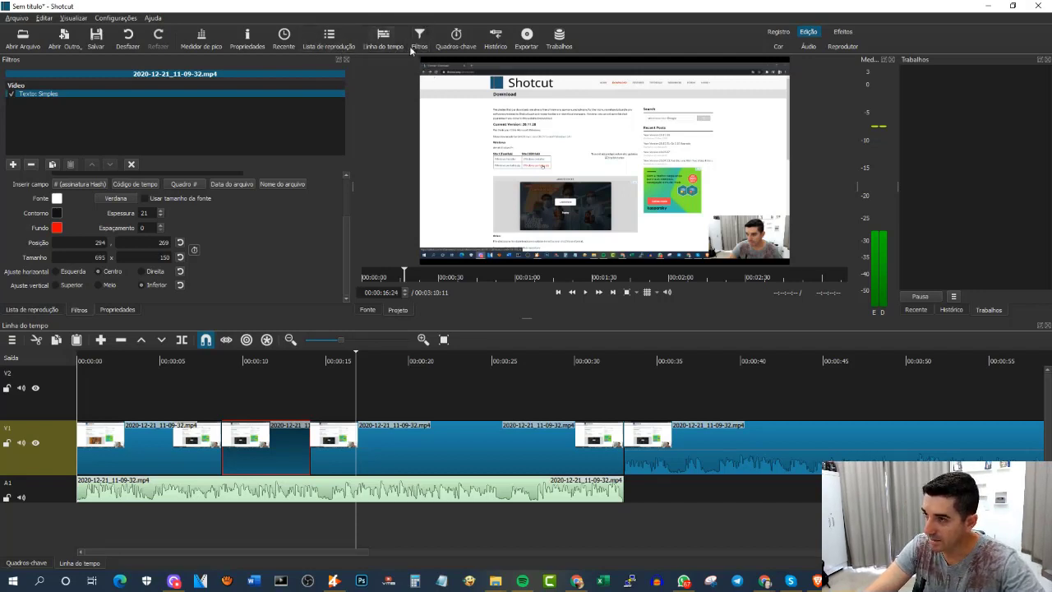
Open the export settings and choose the H.264 High Profile preset
{"action": "left_click", "coordinate": [526, 37]}
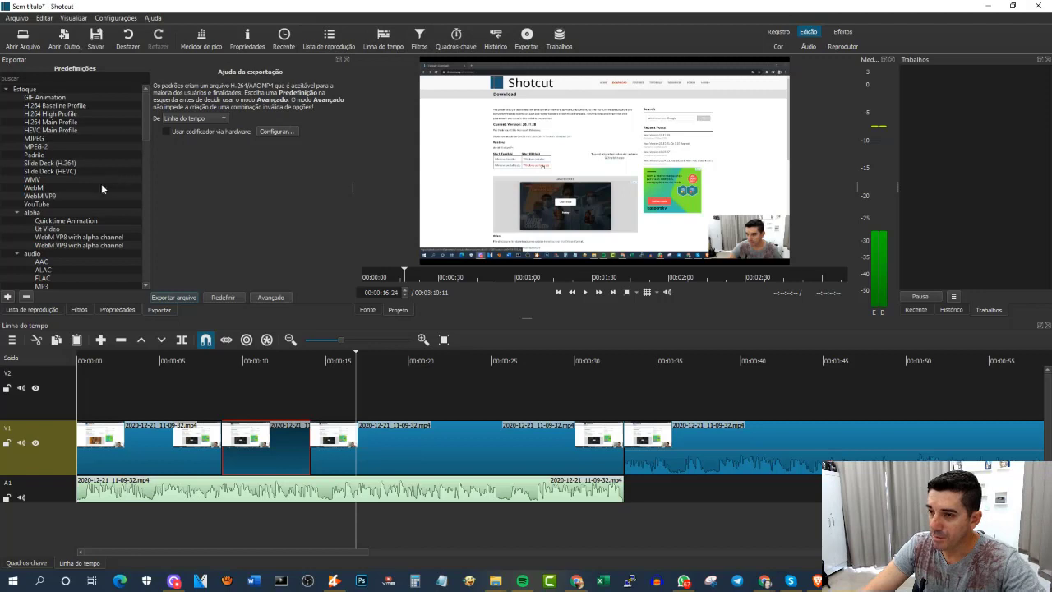
{"action": "scroll", "coordinate": [101, 188], "scroll_direction": "down", "scroll_amount": 10}
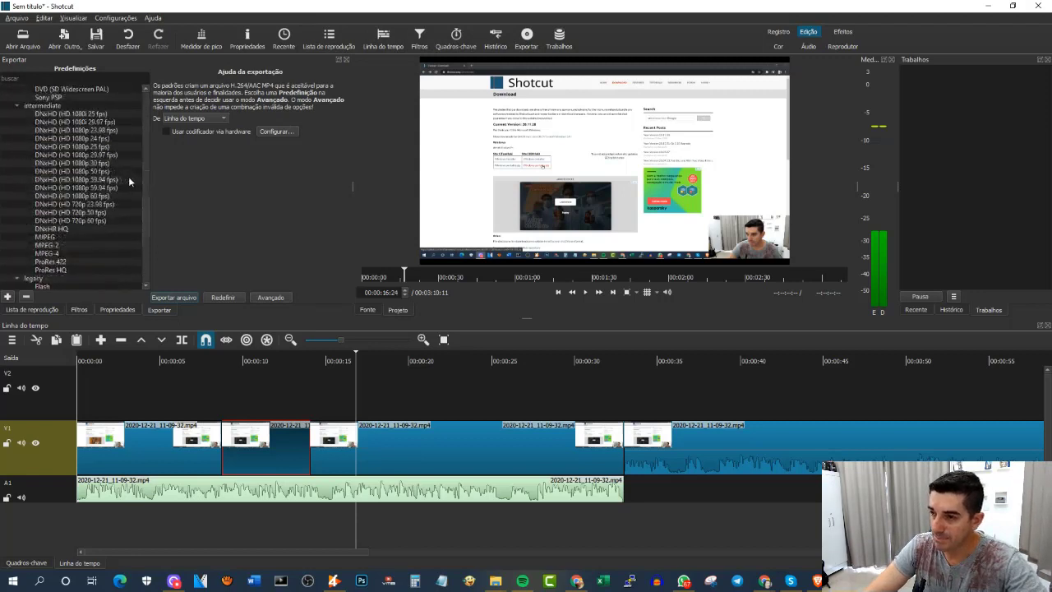
{"action": "scroll", "coordinate": [140, 180], "scroll_direction": "down", "scroll_amount": 6}
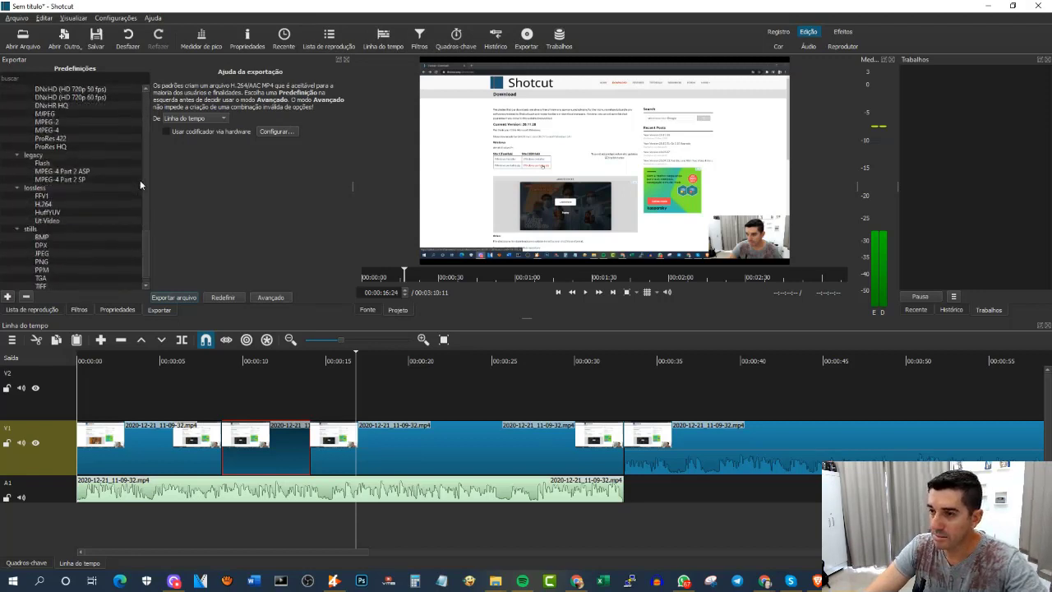
{"action": "scroll", "coordinate": [140, 180], "scroll_direction": "up", "scroll_amount": 15}
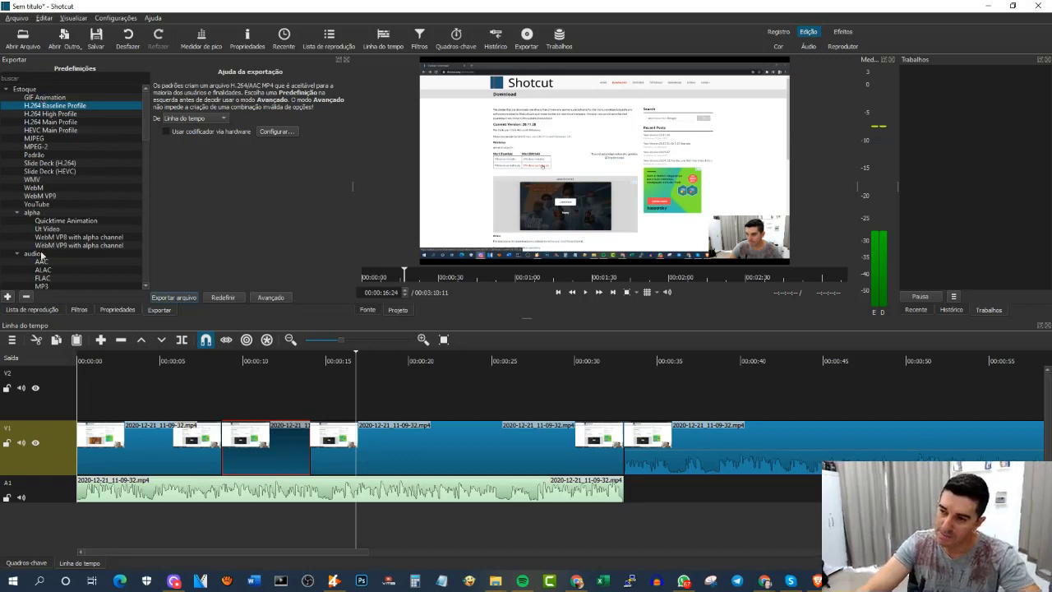
{"action": "left_click", "coordinate": [36, 197]}
{"action": "left_click", "coordinate": [38, 204]}
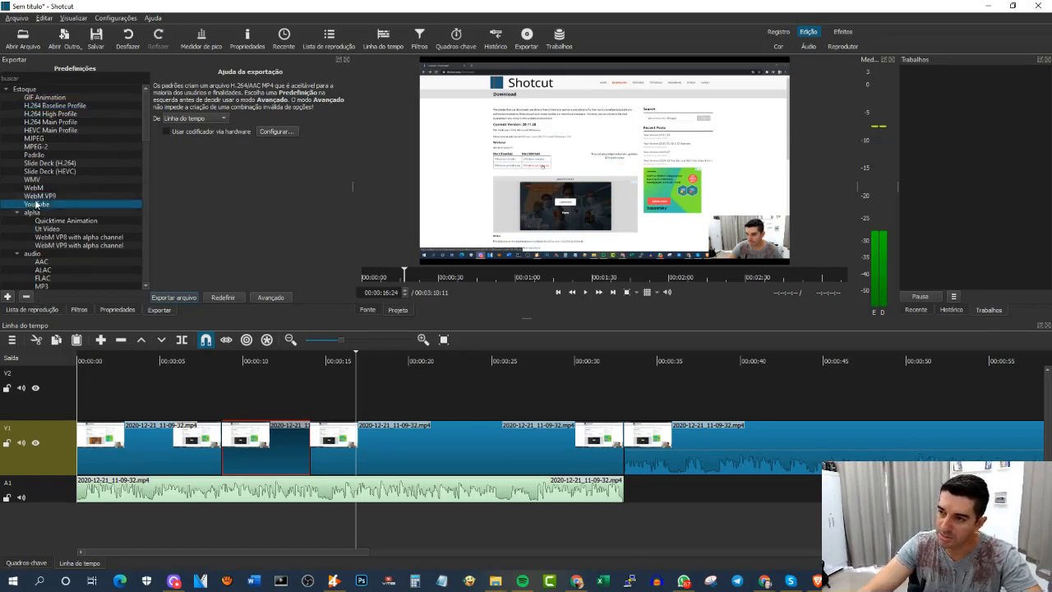
{"action": "left_click", "coordinate": [55, 114]}
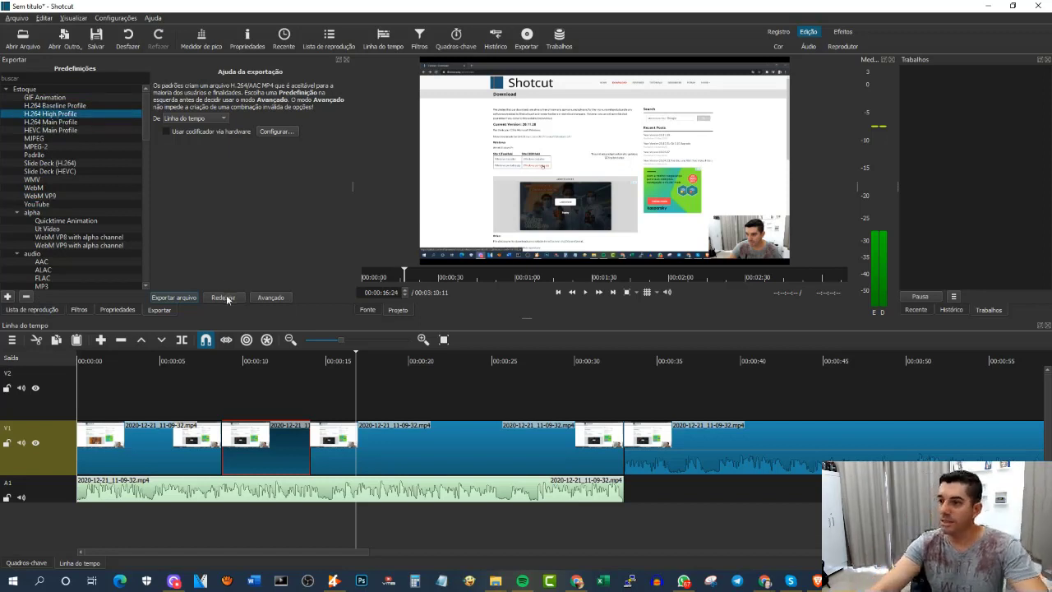
Show the advanced export settings, with the timeline (Linha do tempo) as source and mp4 as format
{"action": "left_click", "coordinate": [273, 299]}
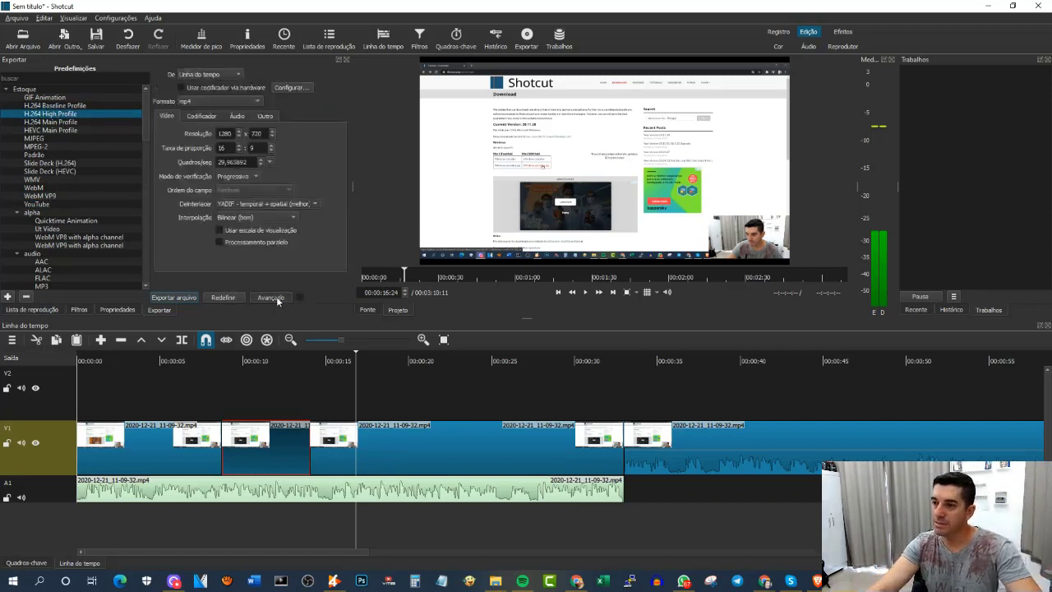
{"action": "left_click", "coordinate": [215, 75]}
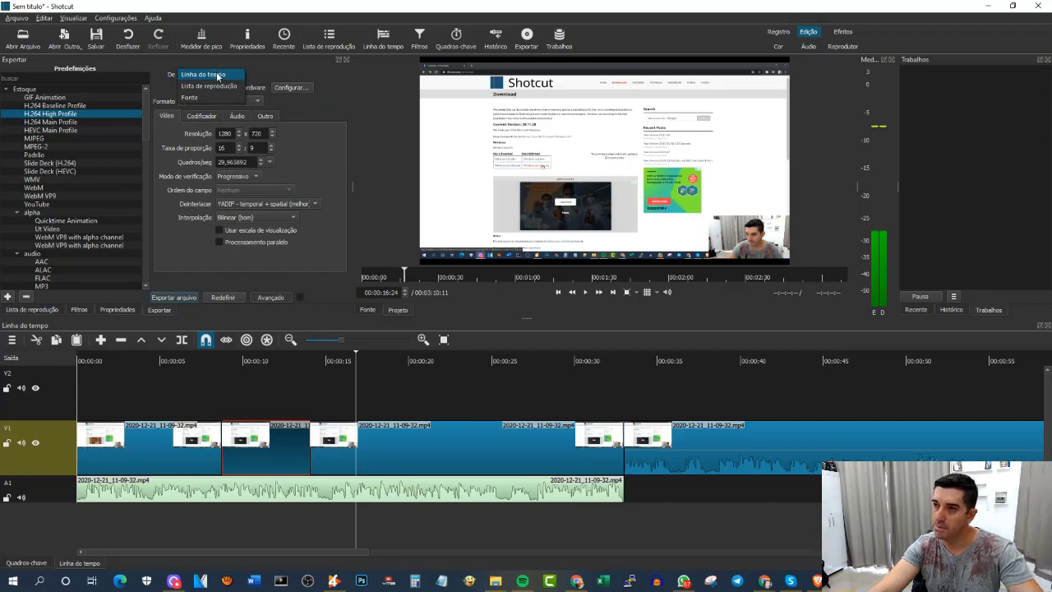
{"action": "left_click", "coordinate": [204, 74]}
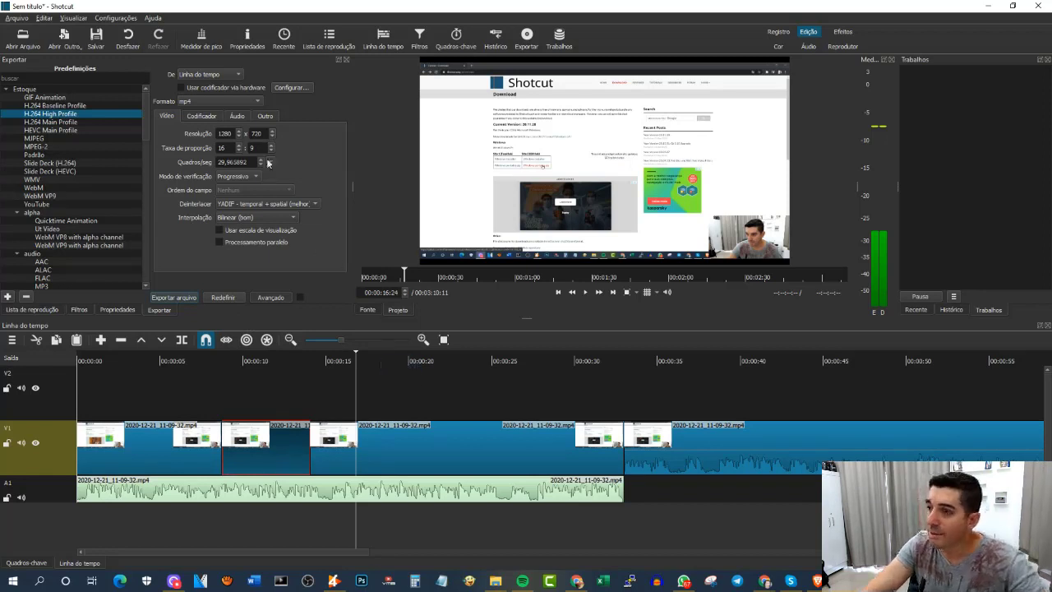
{"action": "left_click", "coordinate": [219, 101]}
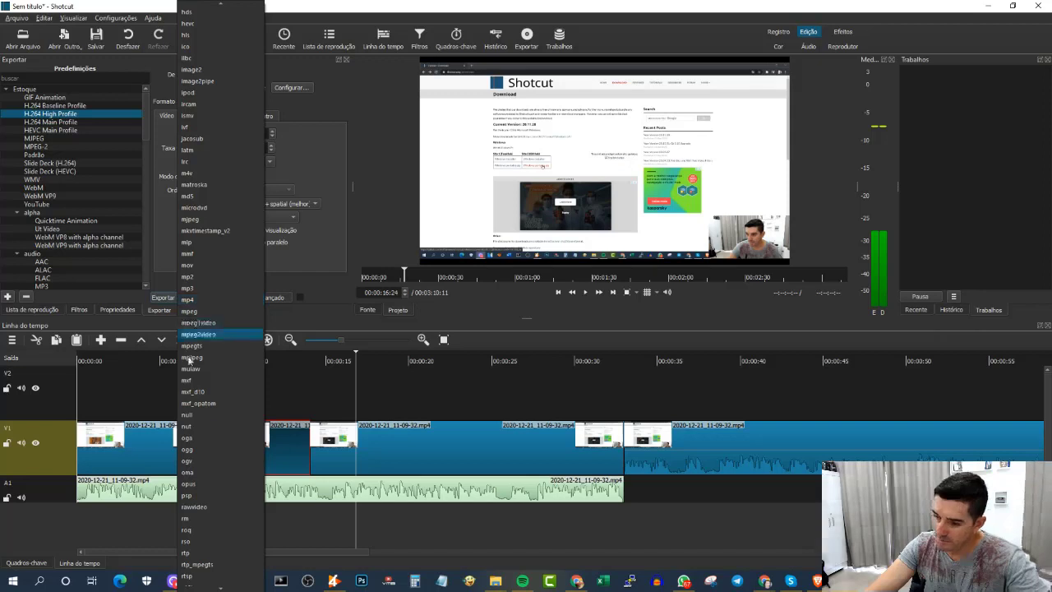
{"action": "left_click", "coordinate": [225, 298]}
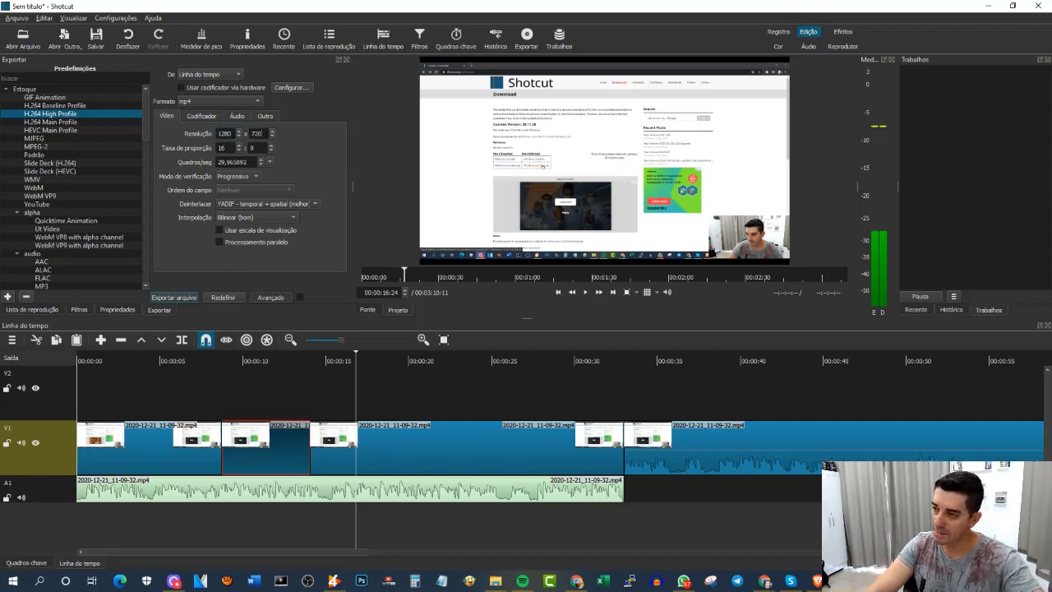
Set the export resolution to 1920 x 1080, enable preview scaling (Usar escala de visualização), and review the codec and audio settings
{"action": "double_click", "coordinate": [227, 134]}
{"action": "type", "text": "1920 x "}
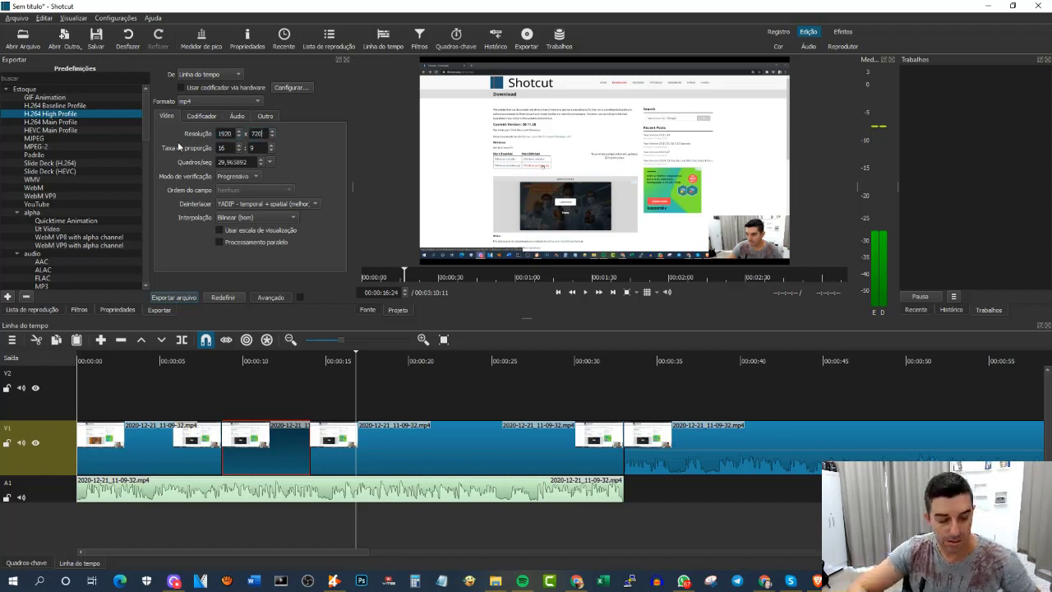
{"action": "type", "text": "1080"}
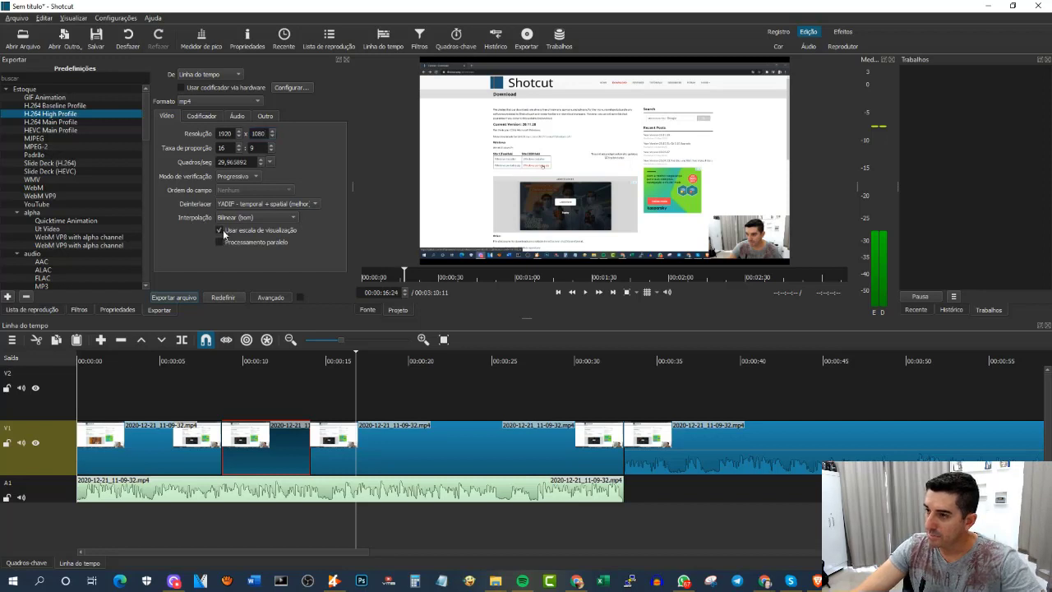
{"action": "left_click", "coordinate": [197, 115]}
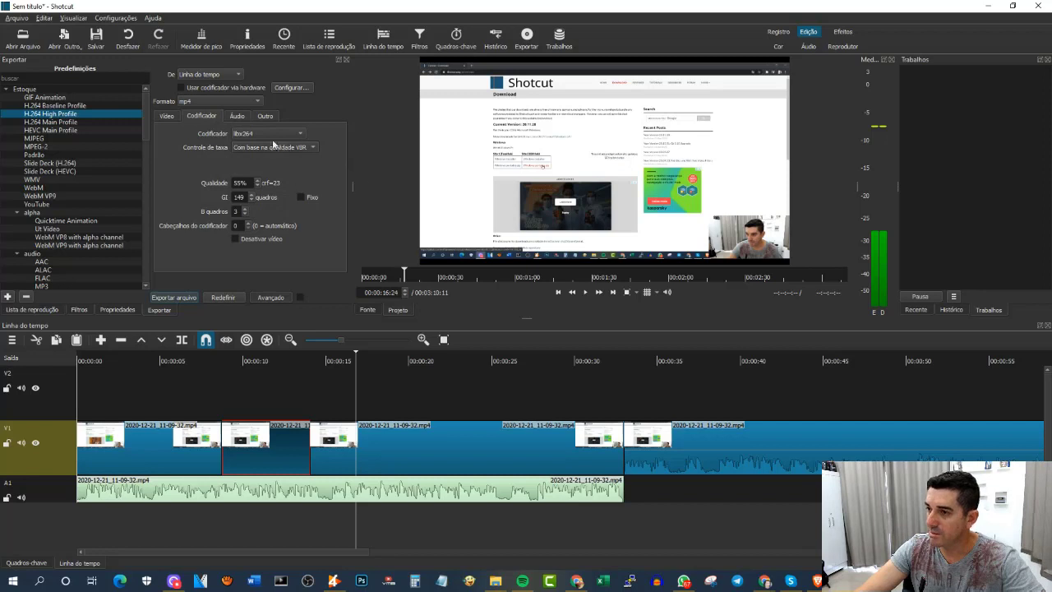
{"action": "left_click", "coordinate": [237, 116]}
{"action": "left_click", "coordinate": [172, 116]}
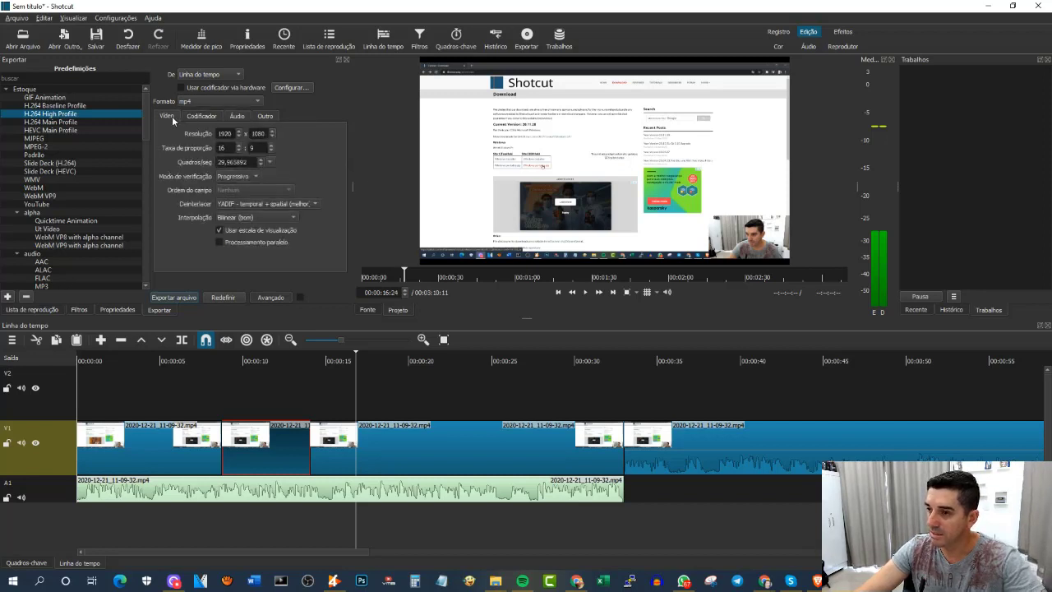
Export the timeline to the Vídeos folder as an mp4 file named "meu video shotcut"
{"action": "left_click", "coordinate": [184, 298]}
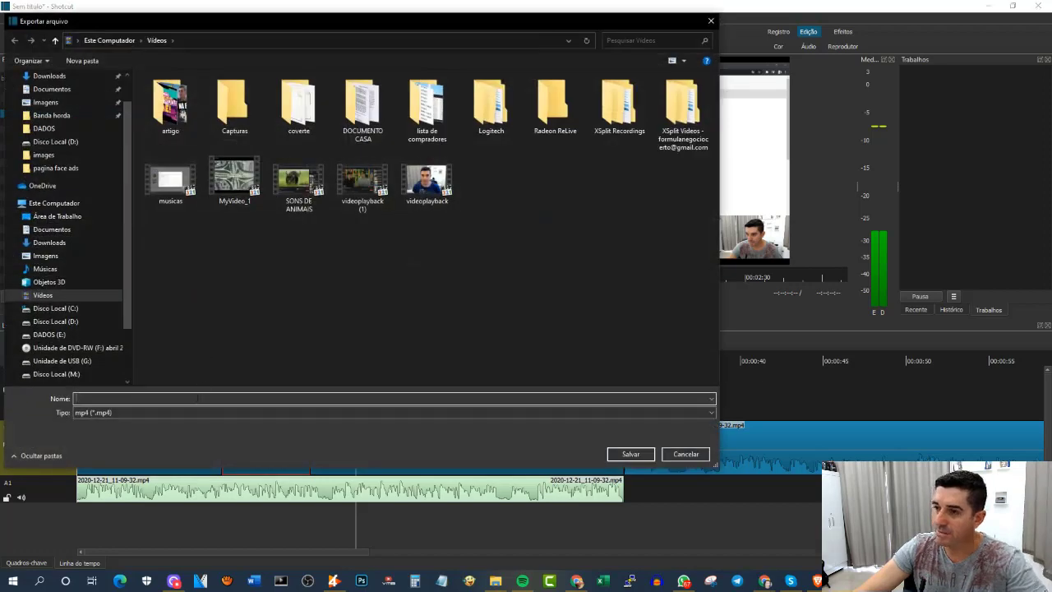
{"action": "type", "text": "meuvideo"}
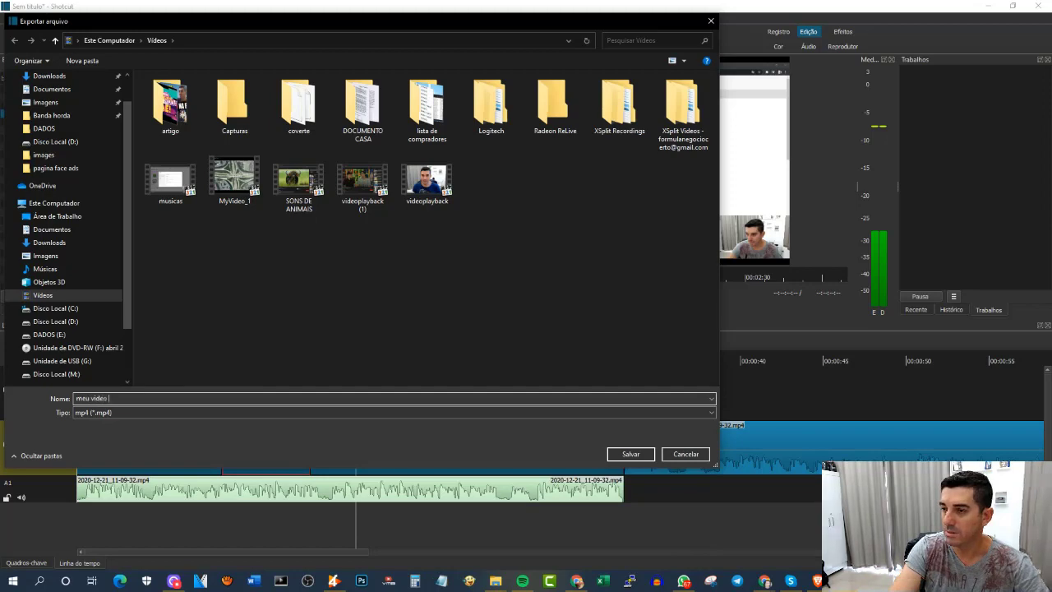
{"action": "type", "text": "ut"}
{"action": "key", "text": "Return"}
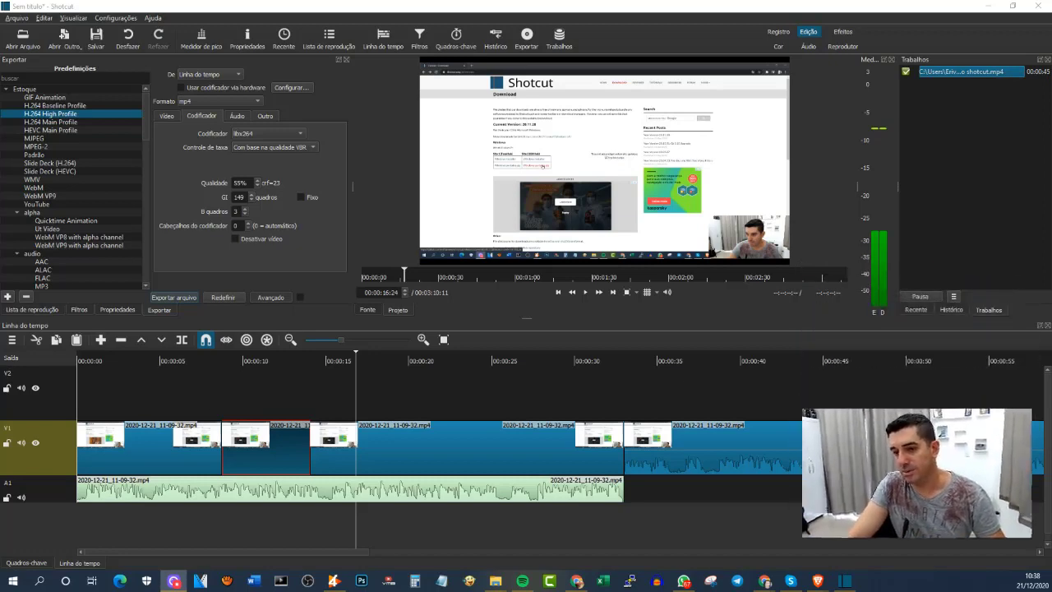
Switch to File Explorer, play the exported "meu video shotcut" from the Vídeos folder to check it, and close the player
{"action": "key", "text": "alt+Tab"}
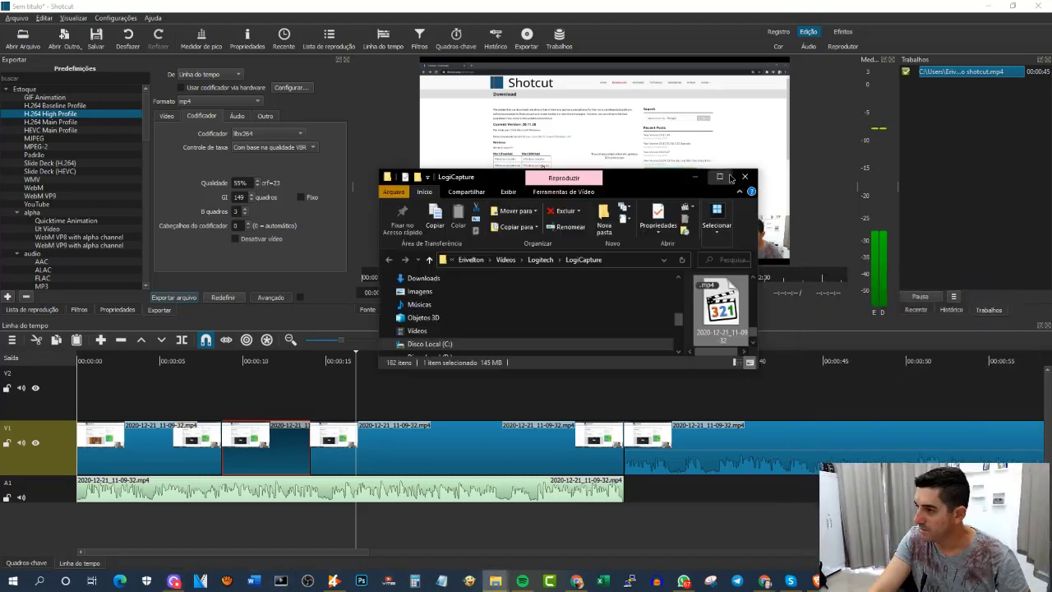
{"action": "left_click", "coordinate": [47, 360]}
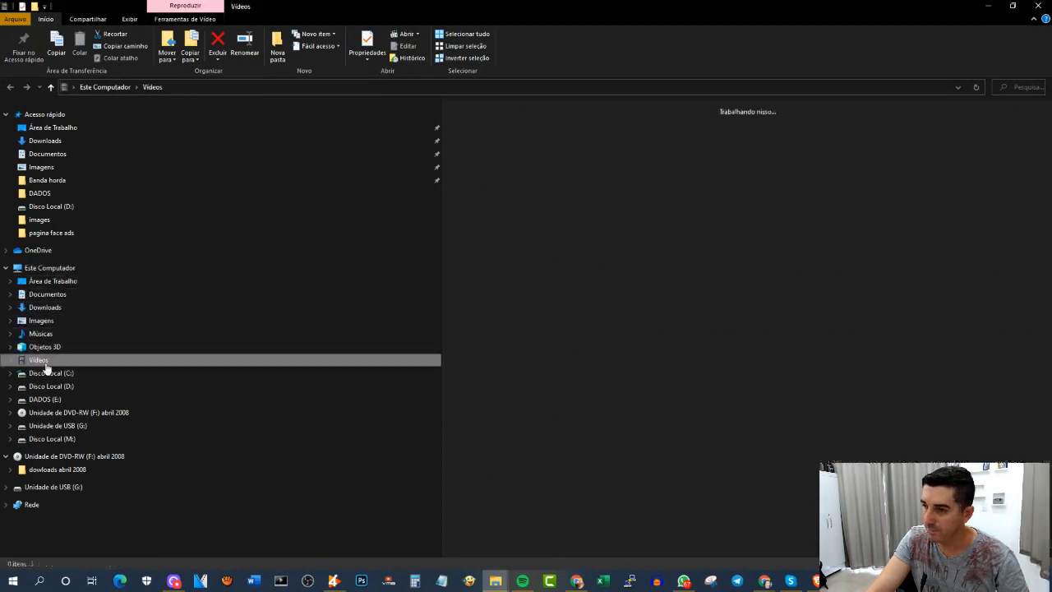
{"action": "left_click", "coordinate": [516, 220]}
{"action": "type", "text": "meu"}
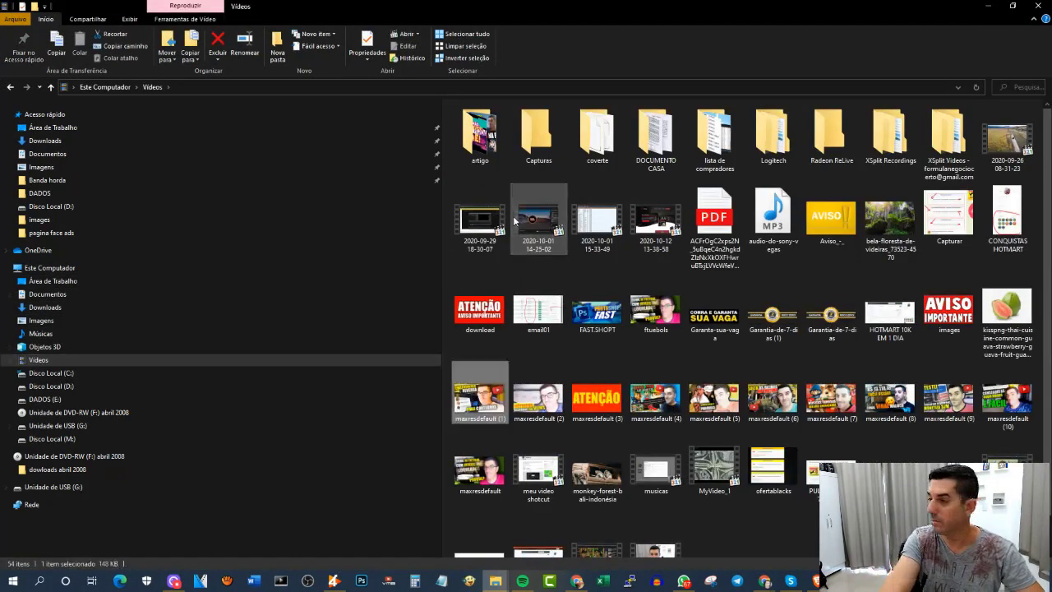
{"action": "key", "text": "Return"}
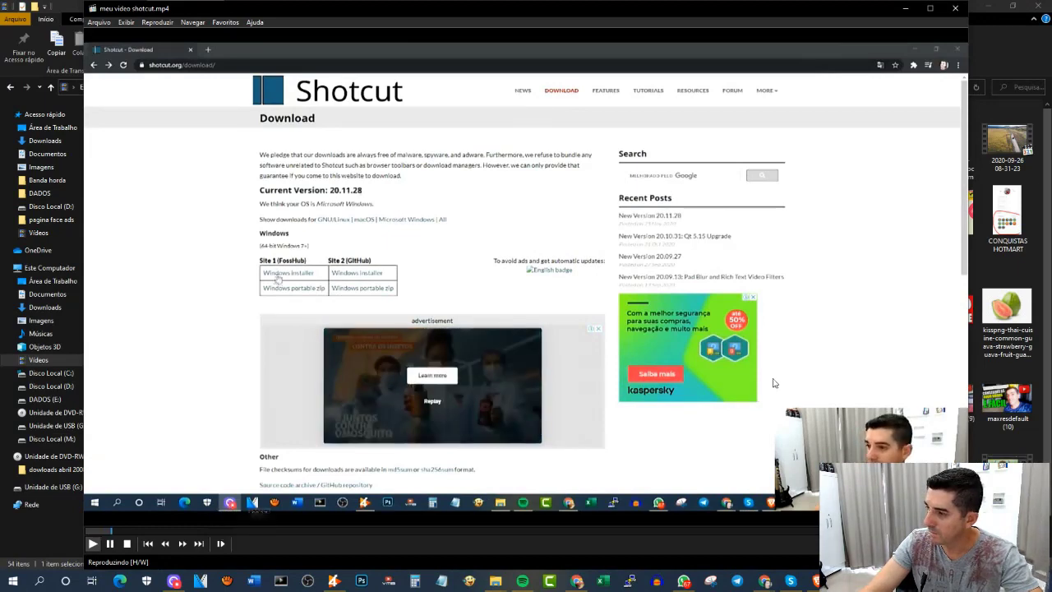
{"action": "left_click", "coordinate": [957, 8]}
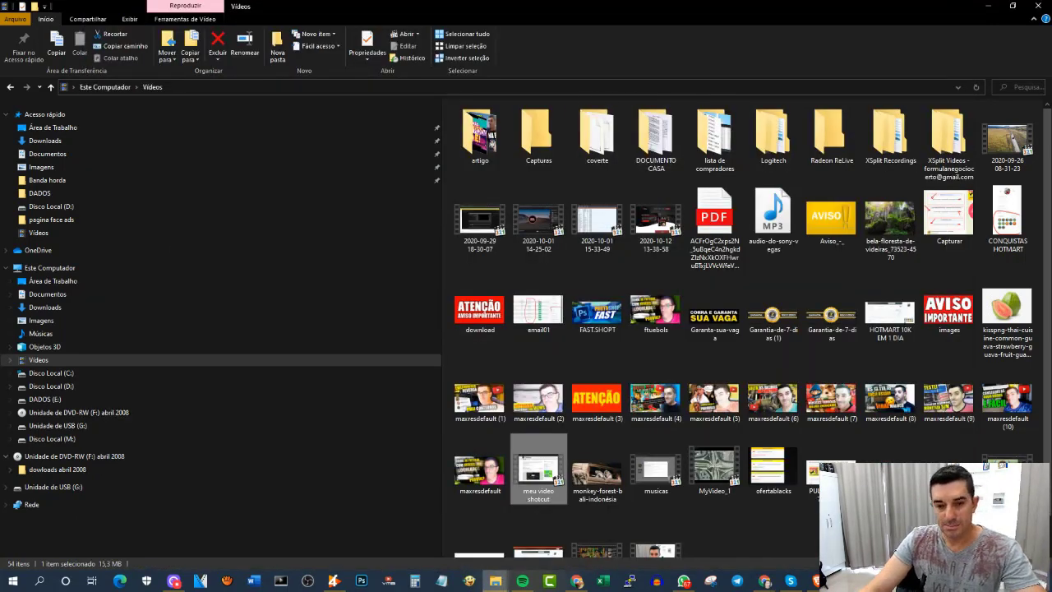